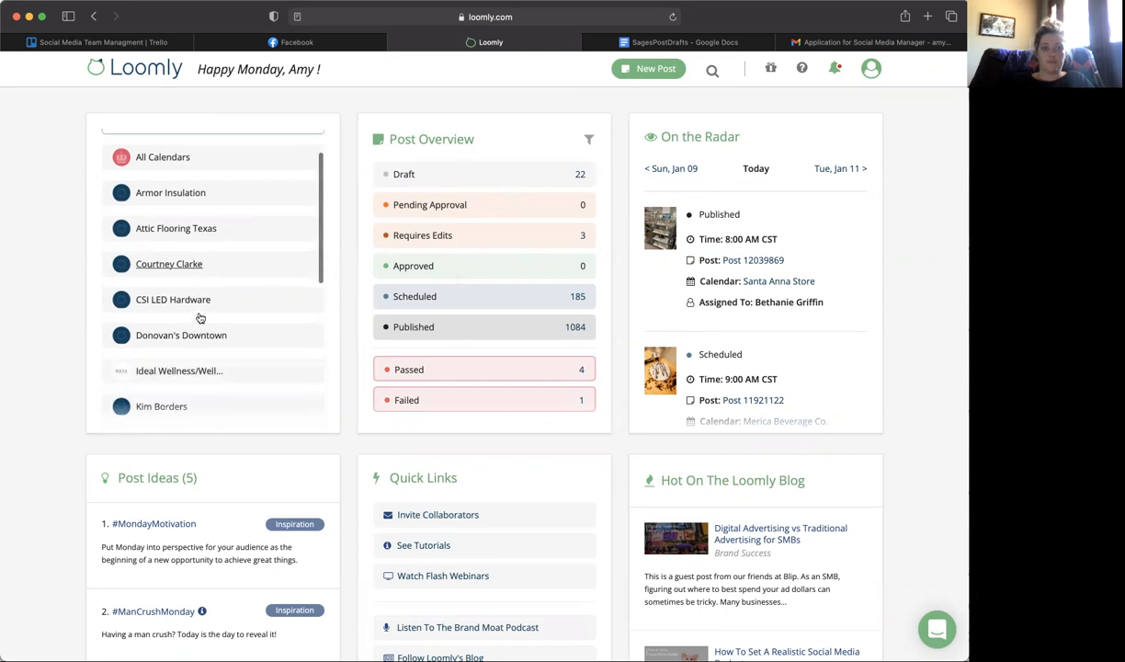
- Open the Sage's Vintage calendar and show January 2022 in the monthly calendar view
{"action": "scroll", "coordinate": [198, 322], "scroll_direction": "down", "scroll_amount": 5}
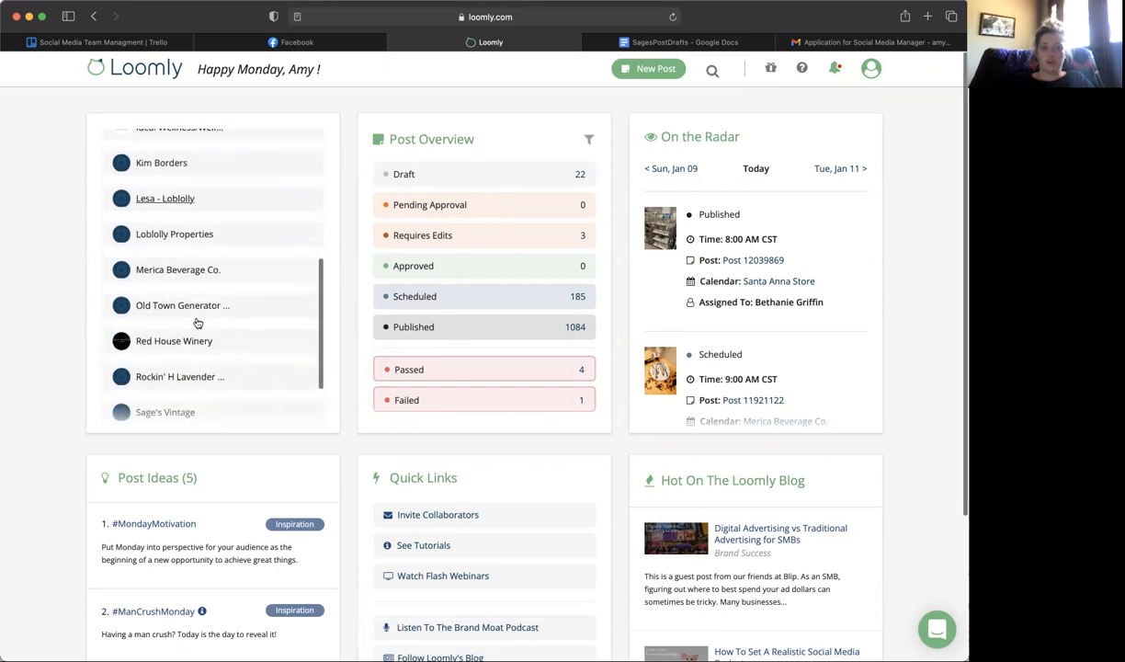
{"action": "left_click", "coordinate": [168, 361]}
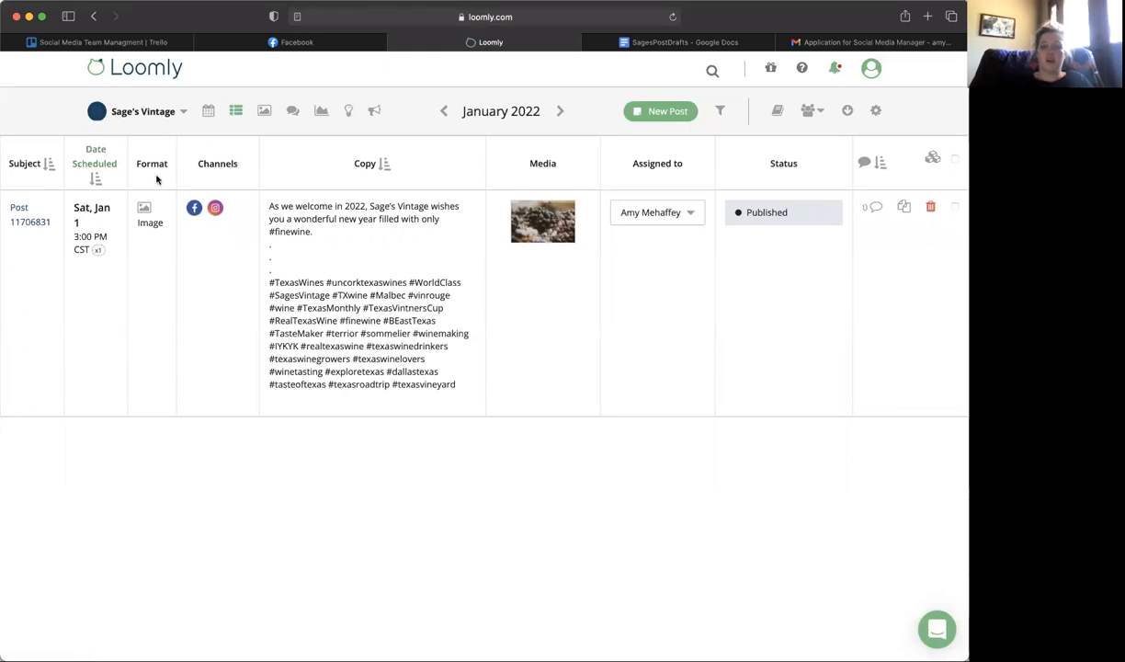
{"action": "left_click", "coordinate": [207, 112]}
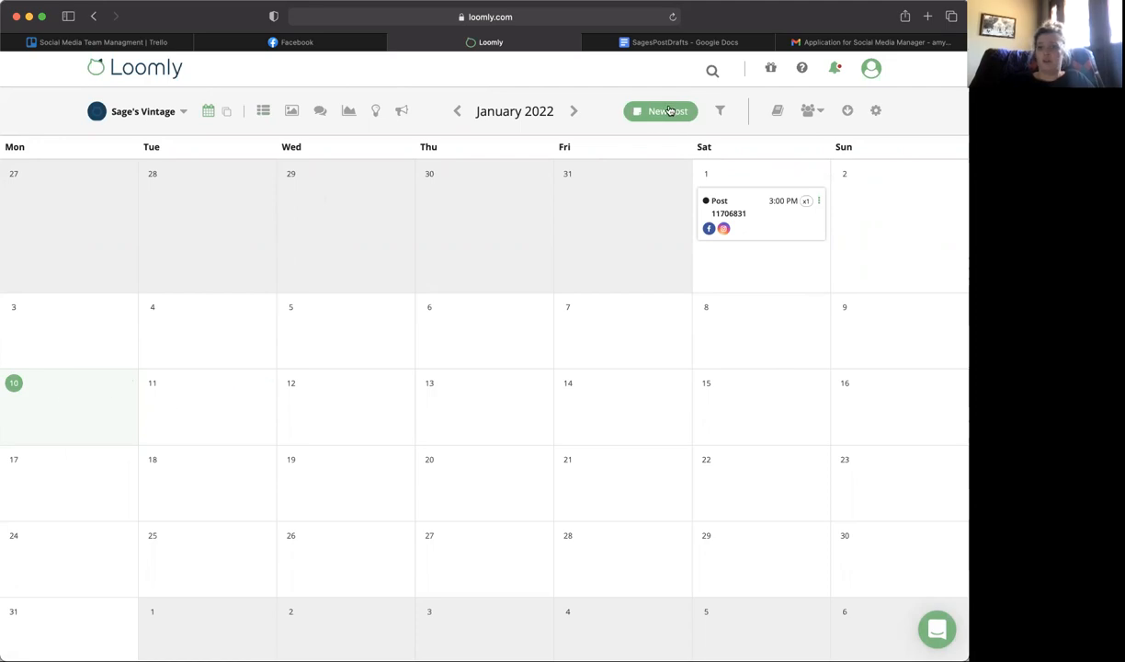
- Add a post to January 10 and open it in the full post builder
{"action": "left_click", "coordinate": [112, 383]}
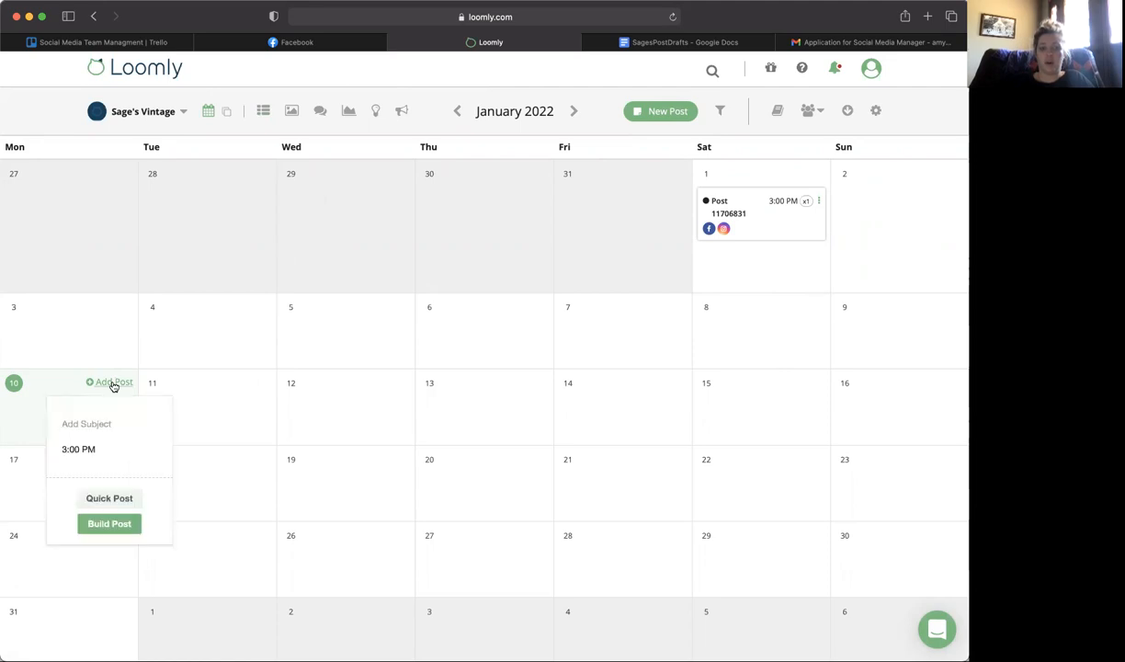
{"action": "left_click", "coordinate": [92, 500]}
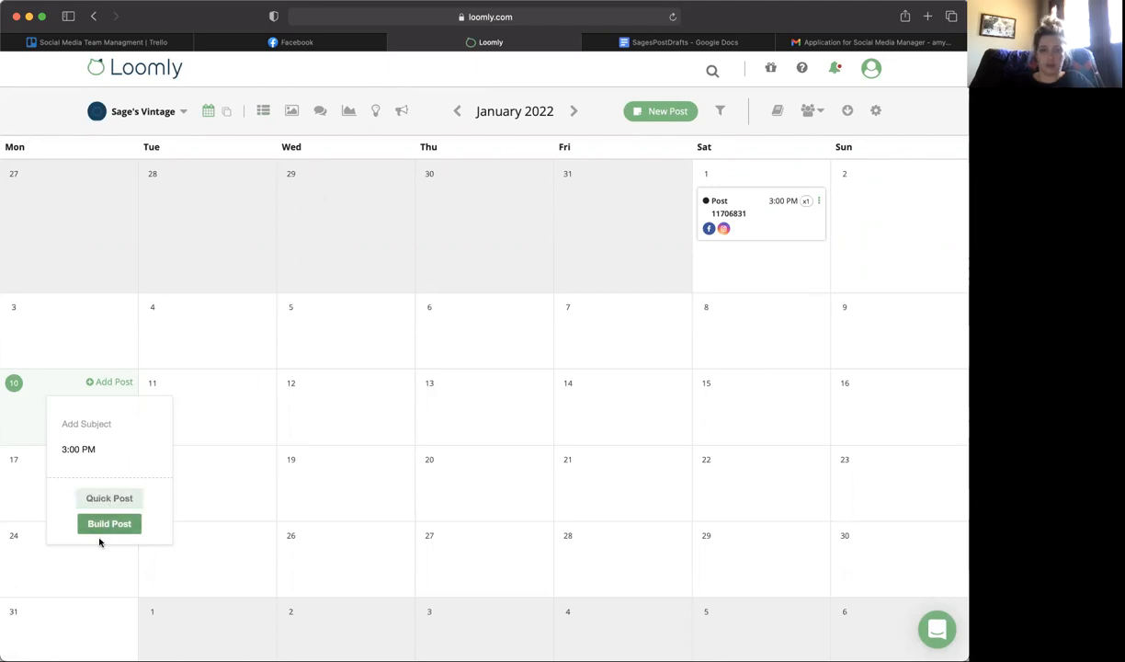
{"action": "left_click", "coordinate": [92, 522]}
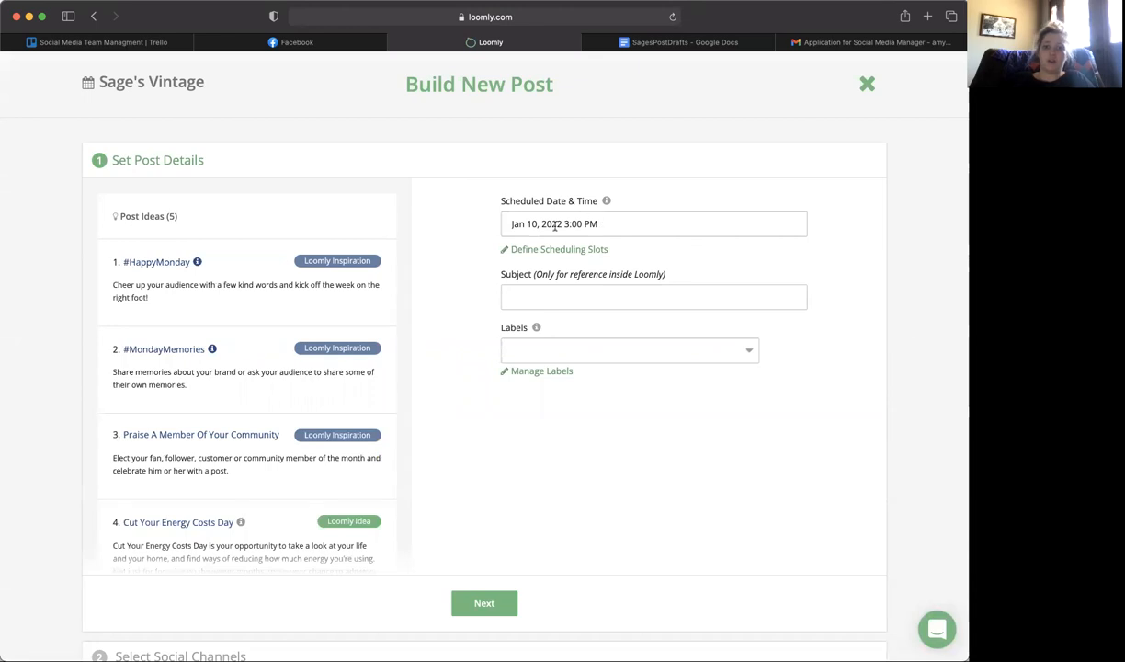
- Switch to the SagesPostDrafts document, try to move the Saturday/Sunday posting times up under the Optimal Posting Times heading, and undo the move
{"action": "left_click", "coordinate": [680, 44]}
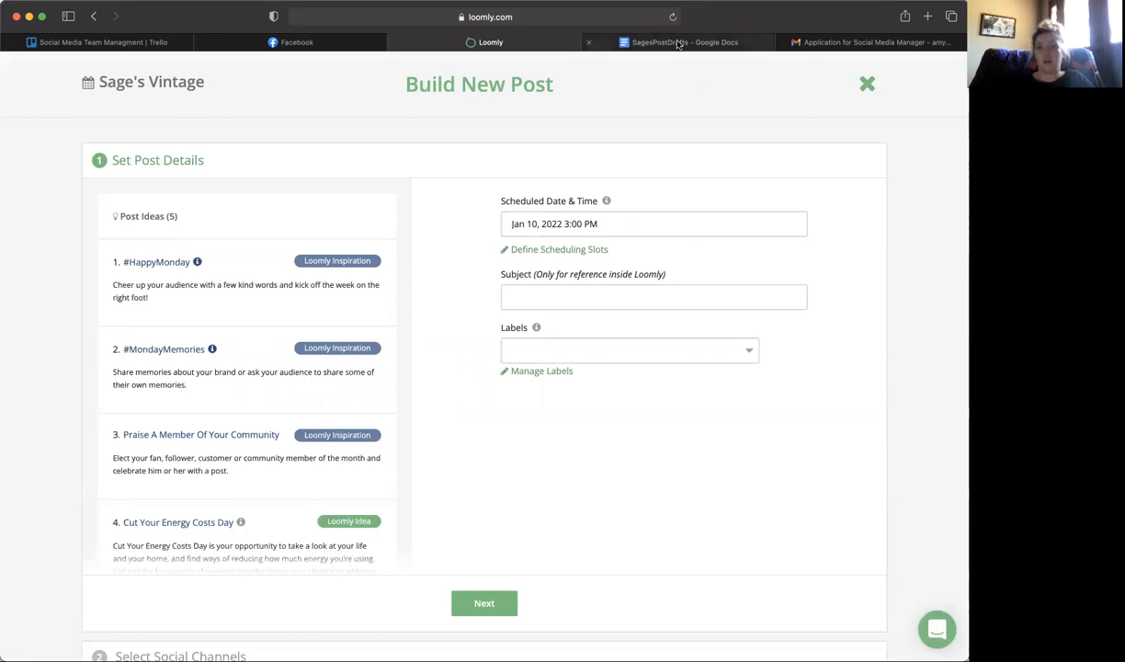
{"action": "left_click_drag", "start_coordinate": [293, 228], "coordinate": [486, 238]}
{"action": "left_click", "coordinate": [486, 238]}
{"action": "left_click_drag", "start_coordinate": [315, 217], "coordinate": [290, 197]}
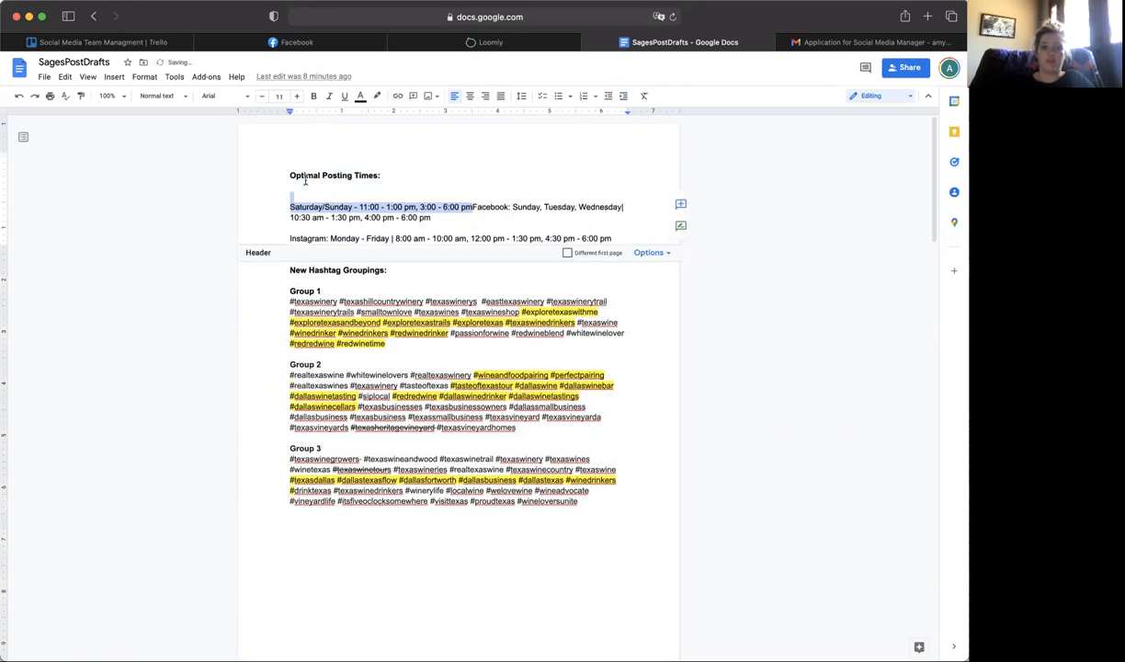
{"action": "left_click", "coordinate": [285, 216]}
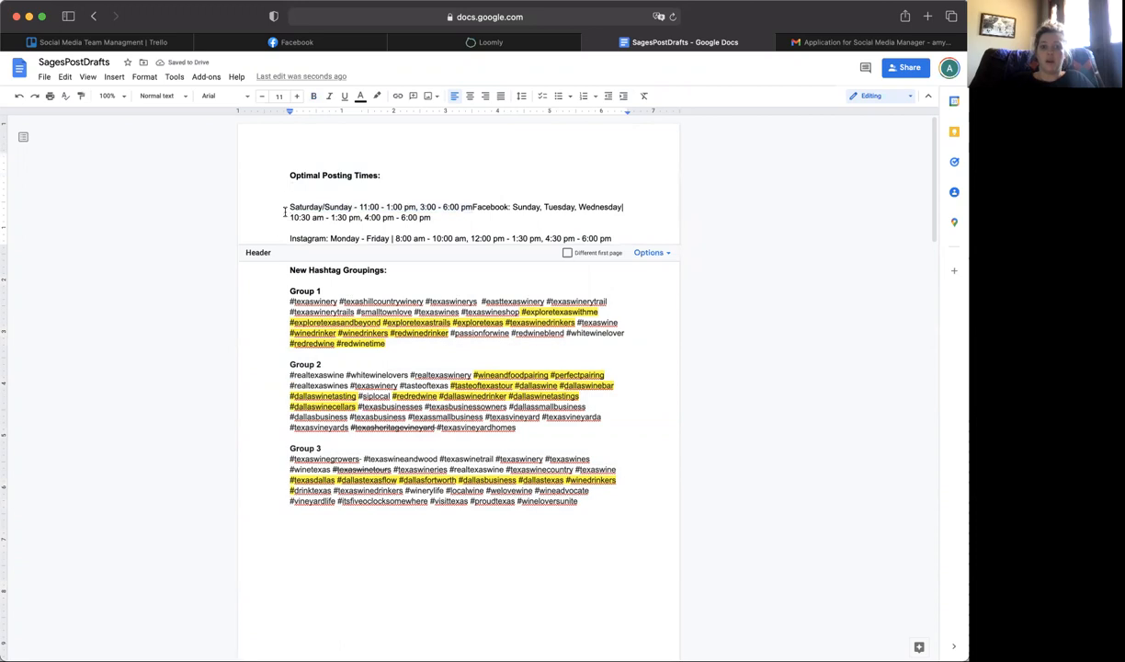
{"action": "key", "text": "Escape"}
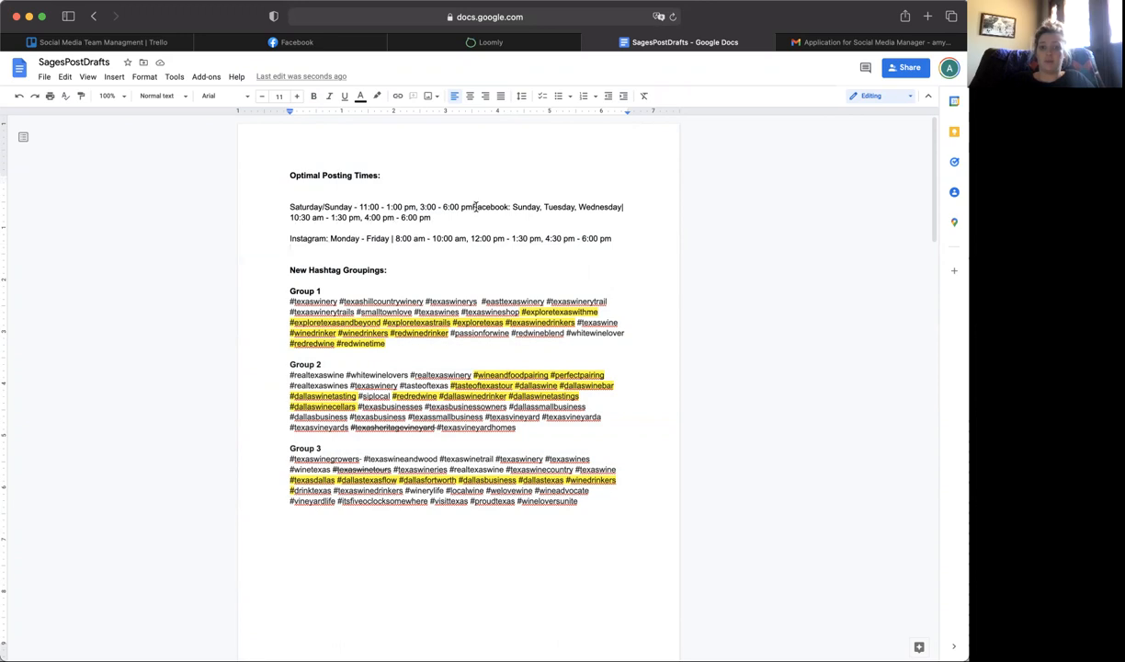
{"action": "key", "text": "super+z"}
{"action": "left_click", "coordinate": [305, 227]}
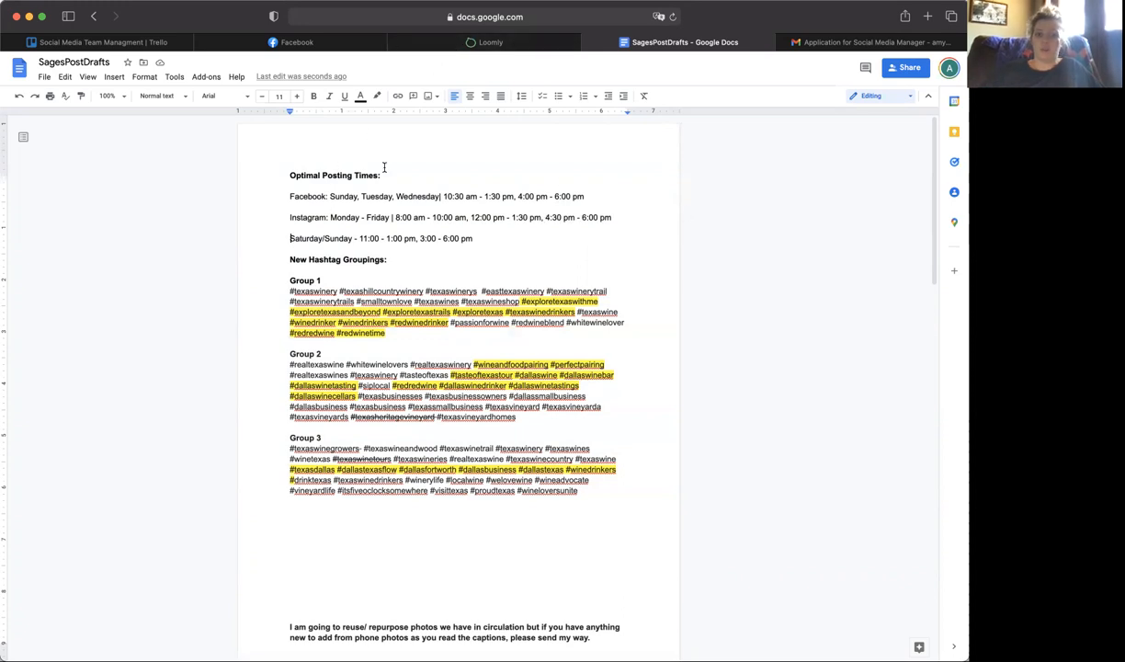
- Return to the Loomly post builder, schedule the post for Jan 10, 2022 4:30 PM, and continue to the social channels
{"action": "left_click", "coordinate": [448, 42]}
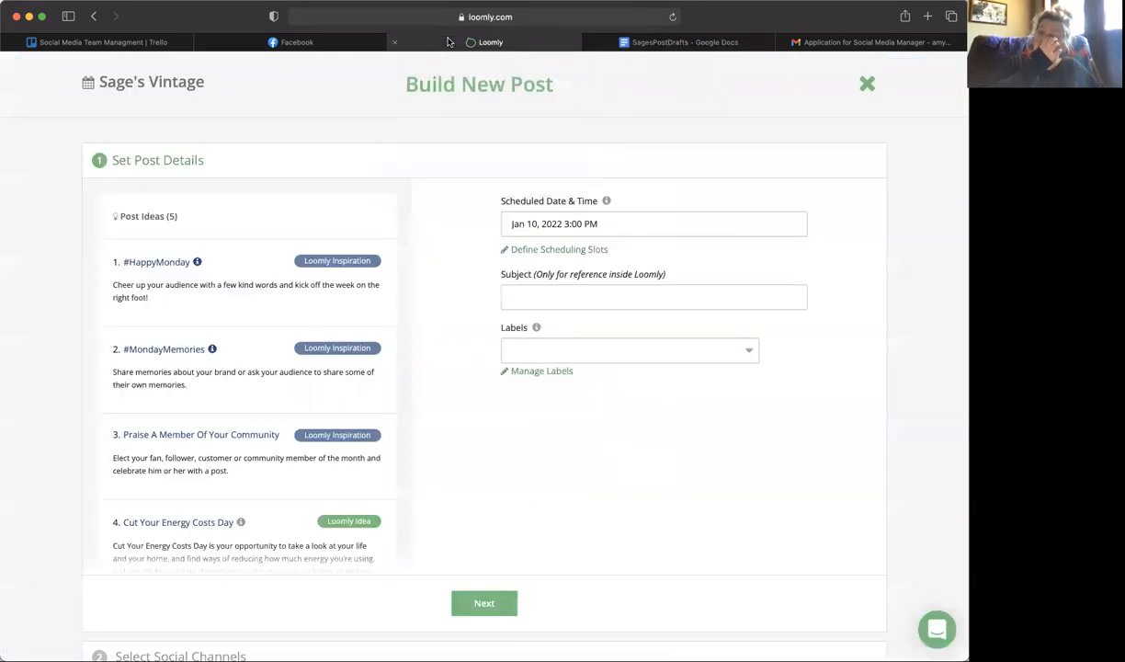
{"action": "left_click", "coordinate": [550, 223]}
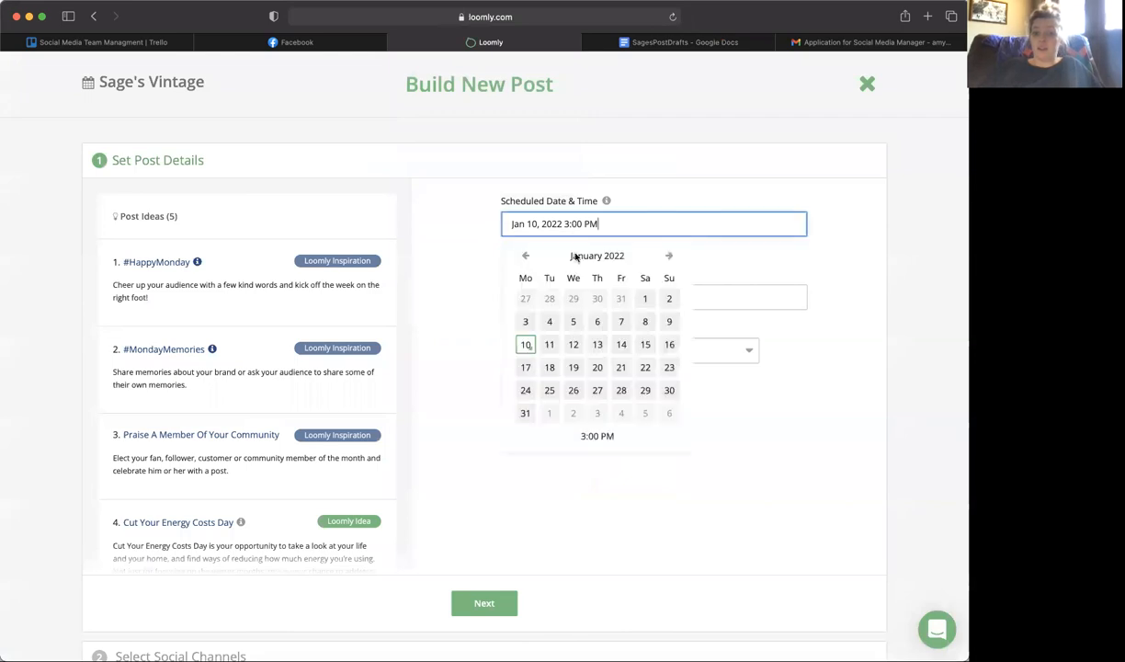
{"action": "left_click", "coordinate": [586, 434]}
{"action": "left_click", "coordinate": [569, 293]}
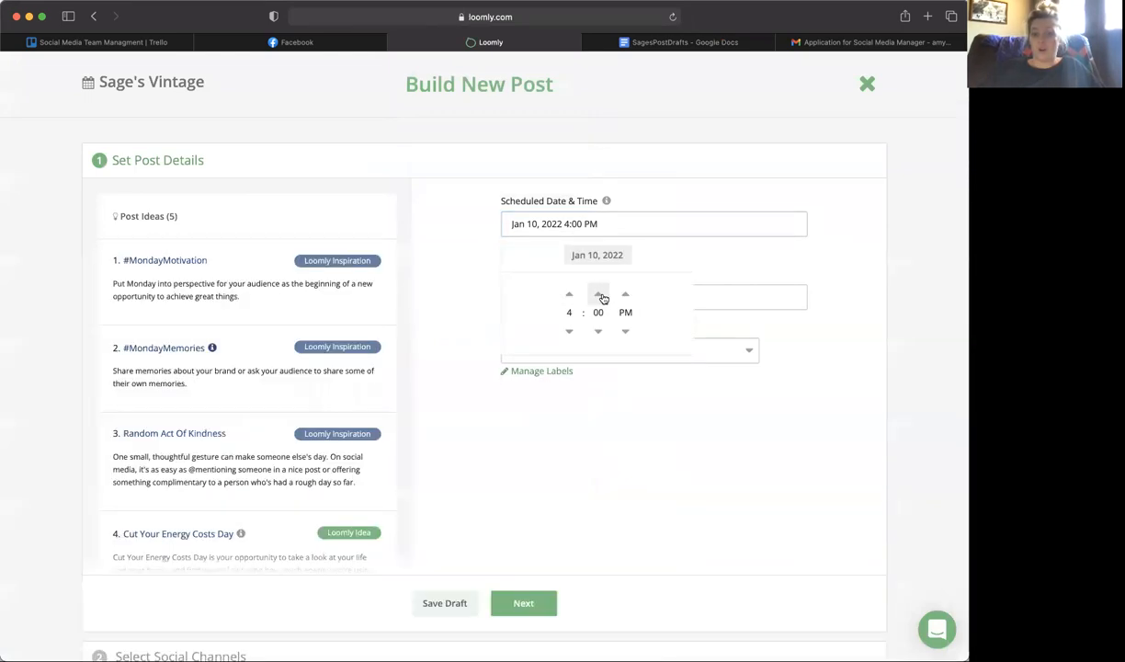
{"action": "left_click", "coordinate": [581, 223]}
{"action": "key", "text": "BackSpace"}
{"action": "key", "text": "BackSpace"}
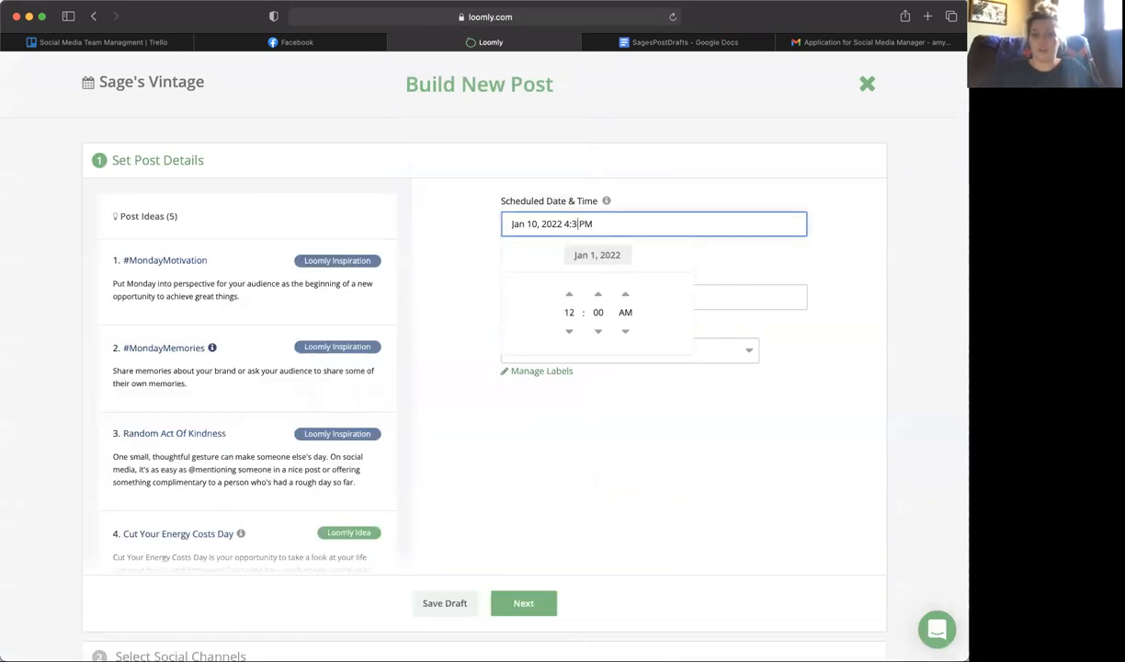
{"action": "type", "text": "30"}
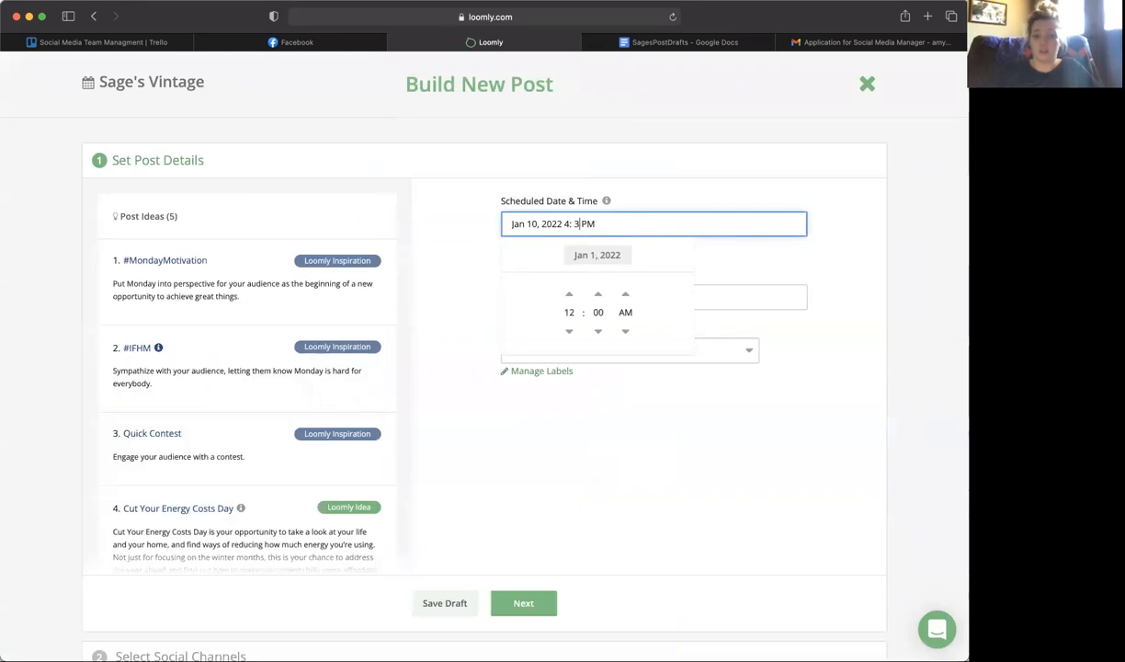
{"action": "left_click", "coordinate": [452, 240]}
{"action": "scroll", "coordinate": [476, 437], "scroll_direction": "down", "scroll_amount": 1}
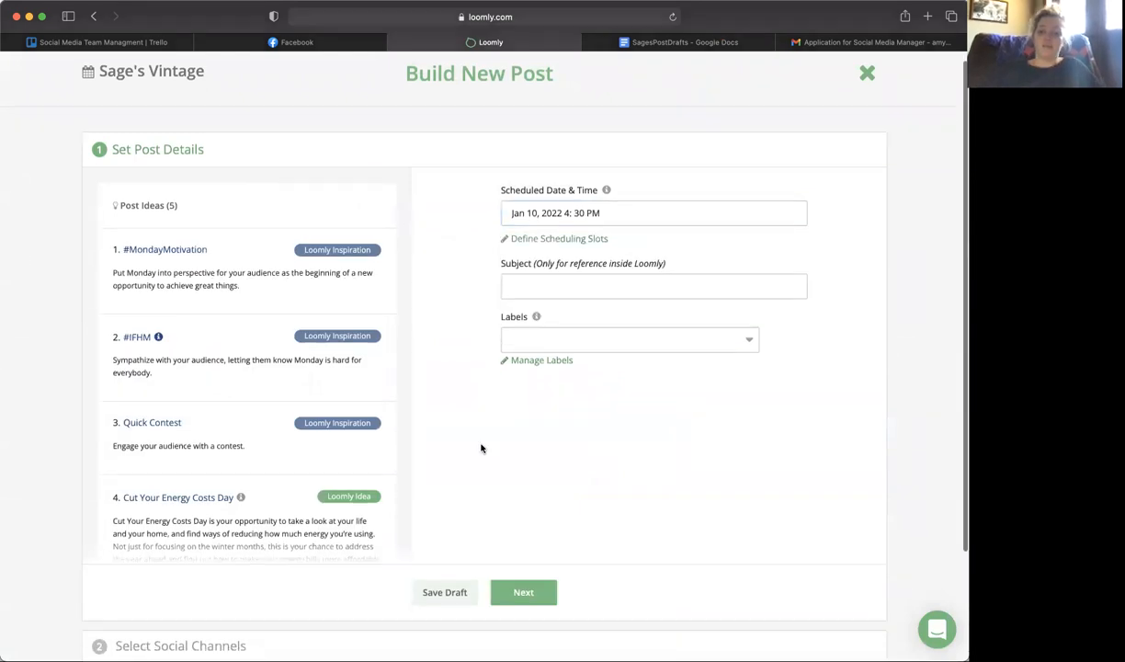
{"action": "left_click", "coordinate": [527, 591]}
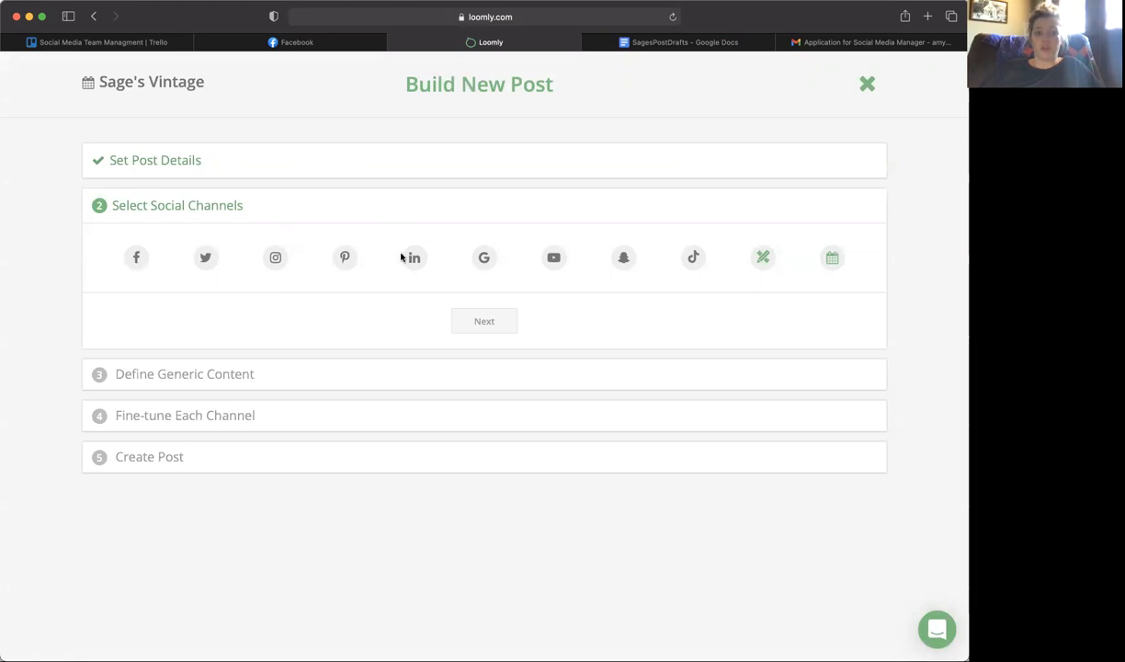
- Select Instagram and Facebook as the post's social channels and continue to the generic content
{"action": "left_click", "coordinate": [283, 261]}
{"action": "left_click", "coordinate": [136, 260]}
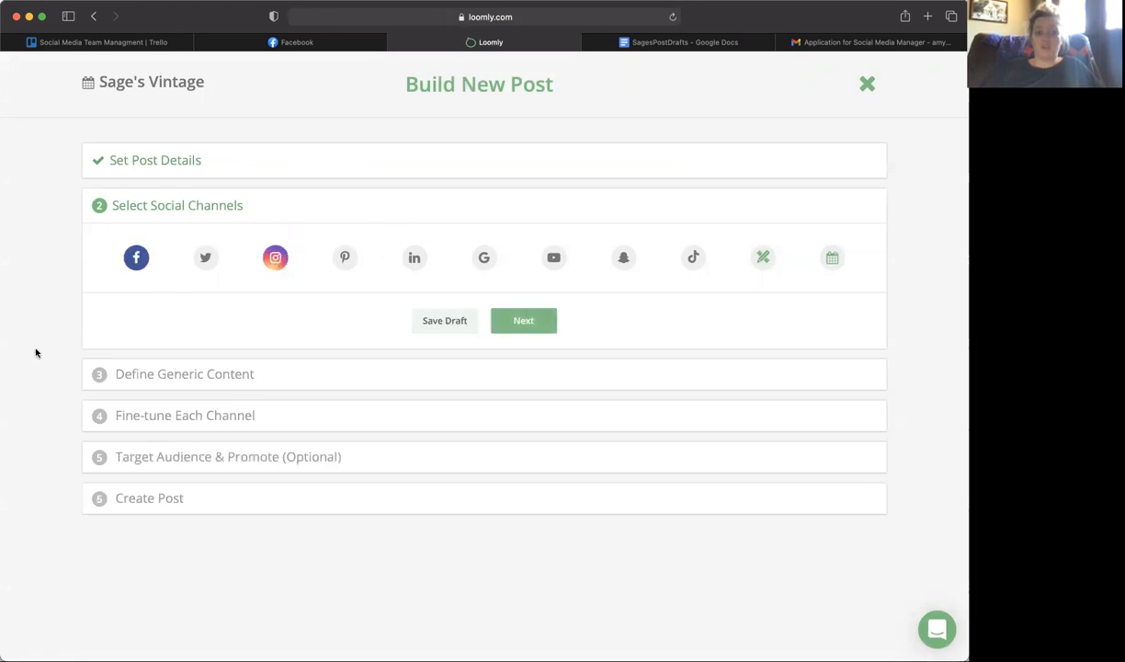
{"action": "left_click", "coordinate": [521, 324]}
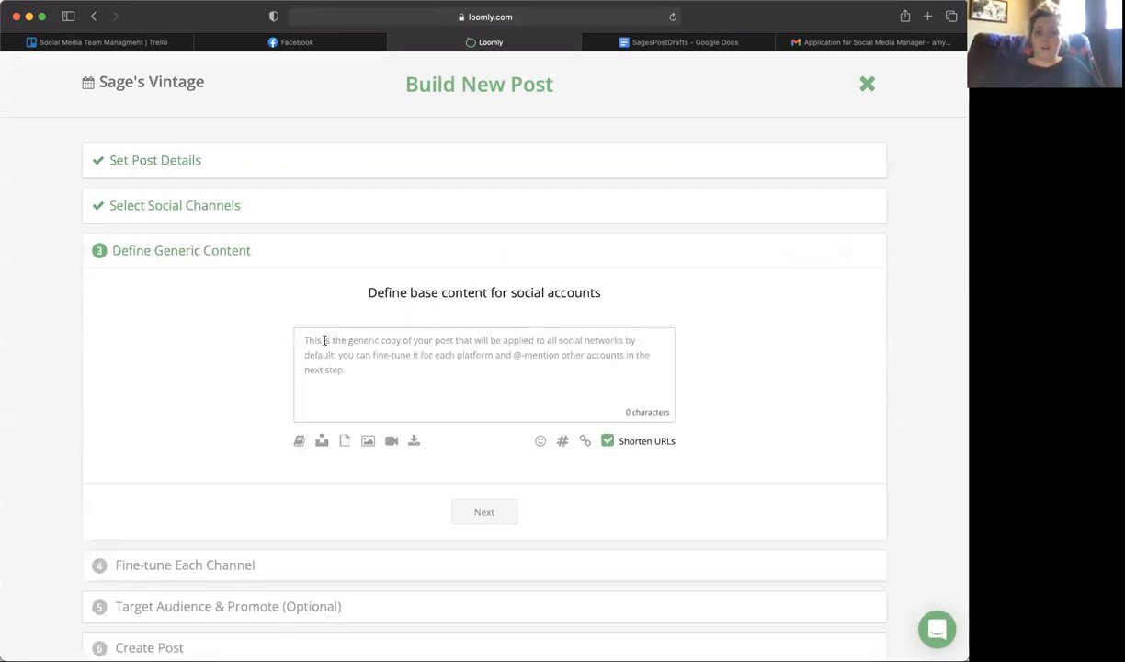
- Copy the caption "Adulting is hard… that's why we drink wine." from the SagesPostDrafts document into the post's generic content in Loomly
{"action": "left_click", "coordinate": [685, 42]}
{"action": "scroll", "coordinate": [302, 438], "scroll_direction": "down", "scroll_amount": 3}
{"action": "scroll", "coordinate": [302, 439], "scroll_direction": "down", "scroll_amount": 6}
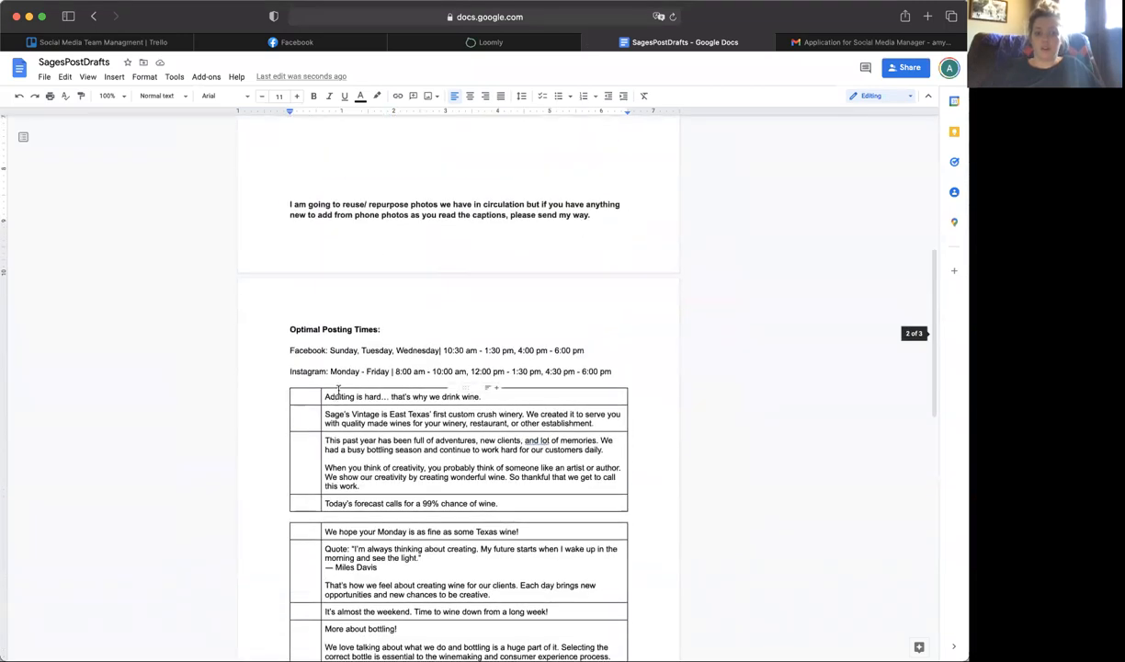
{"action": "triple_click", "coordinate": [340, 396]}
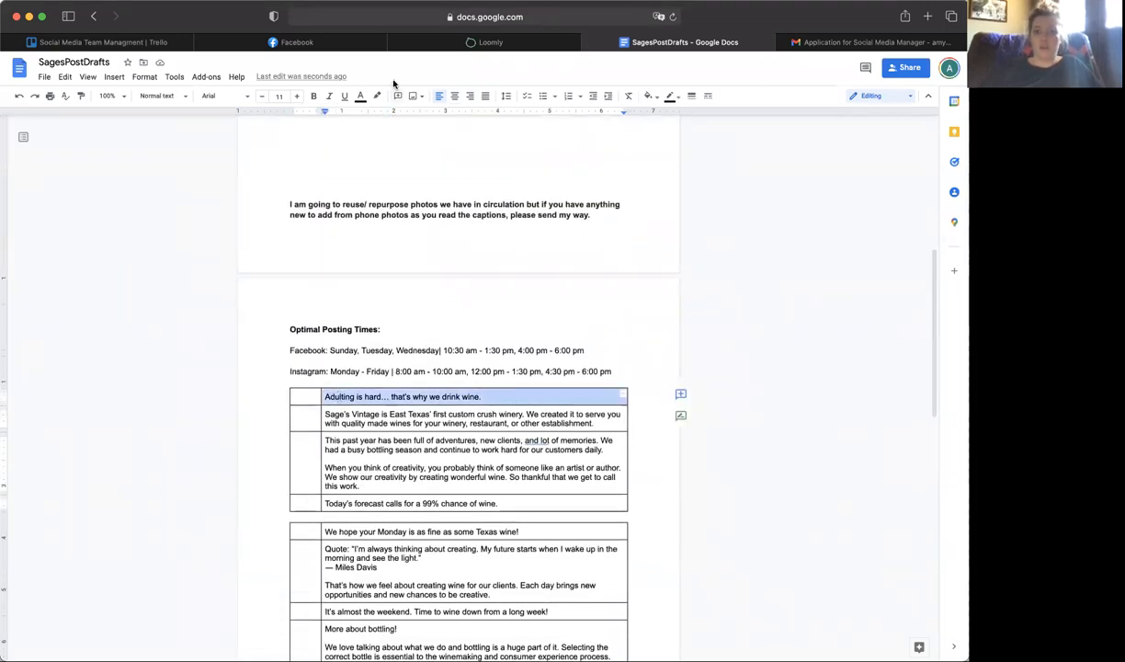
{"action": "left_click", "coordinate": [457, 43]}
{"action": "left_click", "coordinate": [389, 359]}
{"action": "type", "text": "Adulting is hard... that’s why we drink wine."}
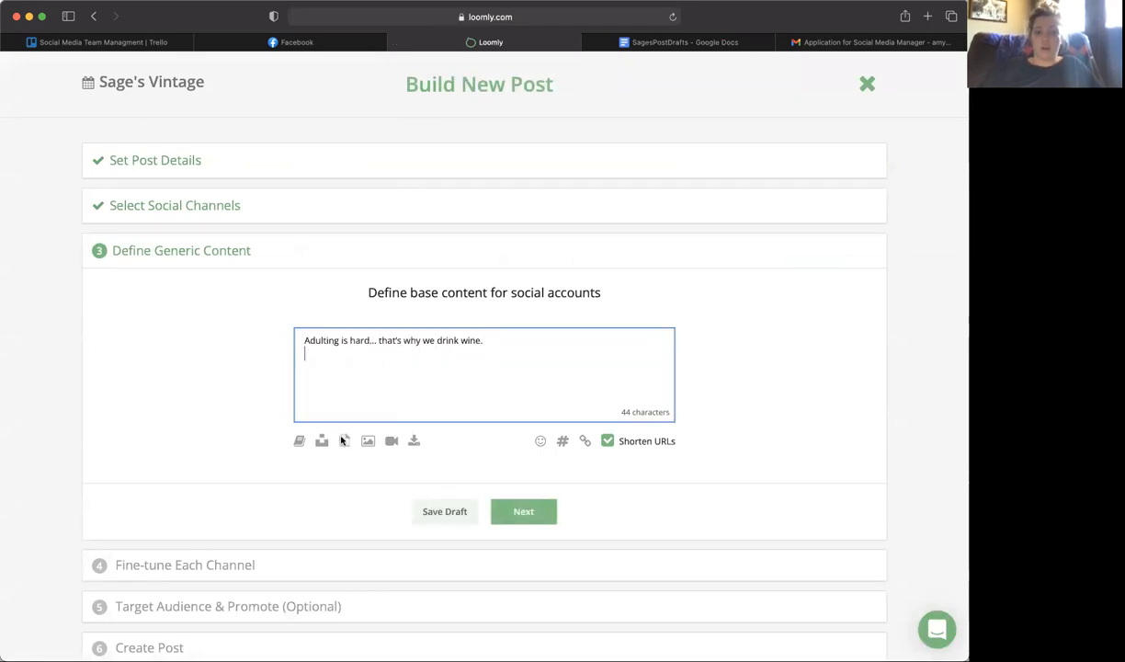
- Show the saved hashtag collections, then copy all Group 1 hashtags from the SagesPostDrafts document
{"action": "left_click", "coordinate": [564, 443]}
{"action": "left_click", "coordinate": [649, 310]}
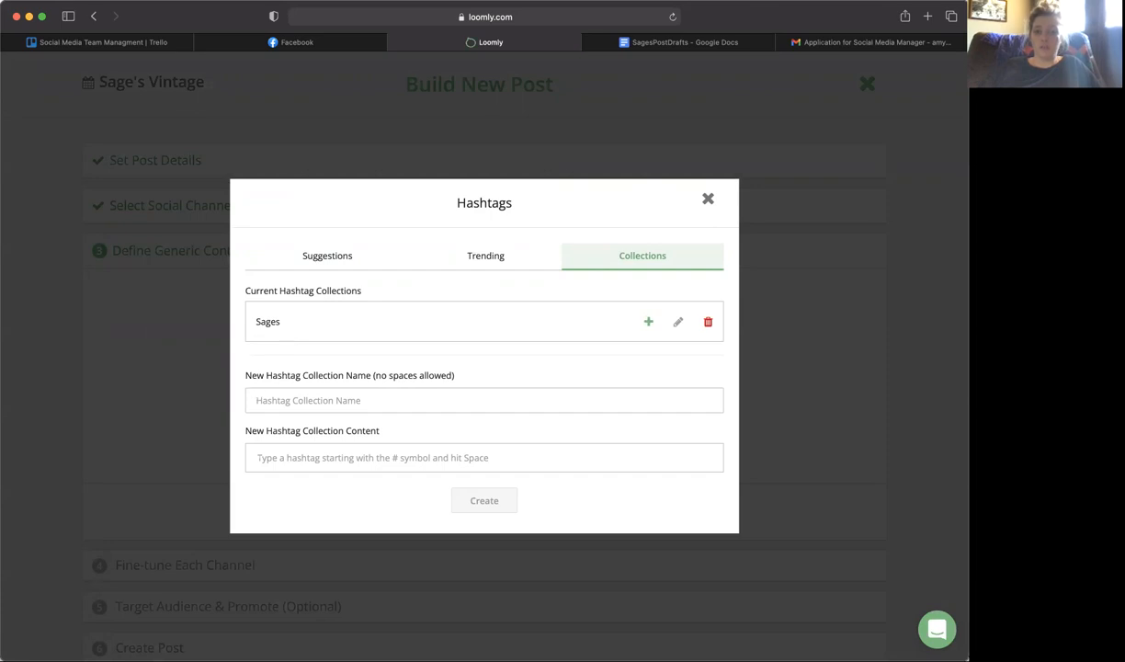
{"action": "left_click", "coordinate": [693, 42]}
{"action": "scroll", "coordinate": [356, 465], "scroll_direction": "up", "scroll_amount": 5}
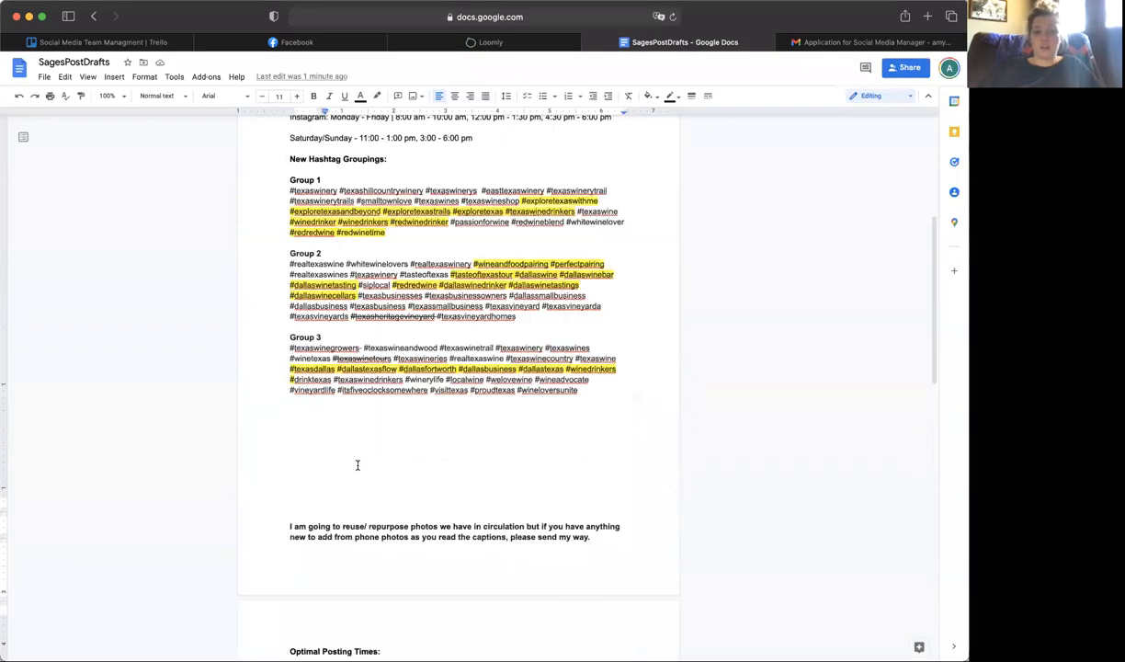
{"action": "scroll", "coordinate": [358, 465], "scroll_direction": "up", "scroll_amount": 2}
{"action": "triple_click", "coordinate": [342, 293]}
{"action": "key", "text": "super+c"}
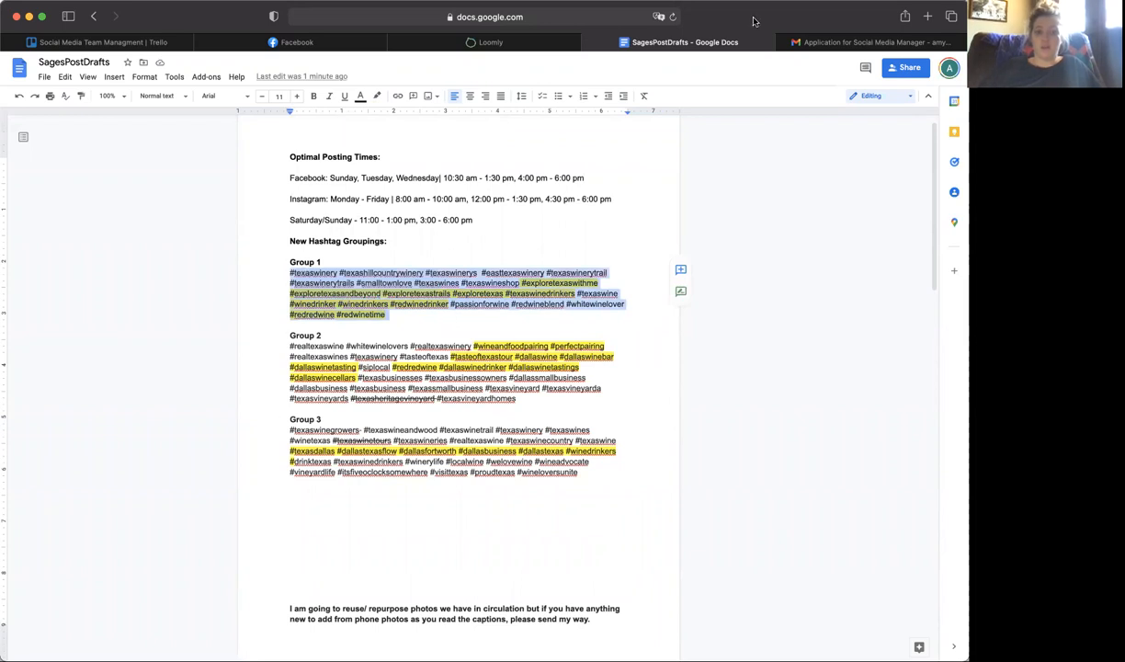
- Try to enter the copied Group 1 hashtags as the name of a new hashtag collection in Loomly
{"action": "left_click", "coordinate": [505, 42]}
{"action": "left_click", "coordinate": [338, 405]}
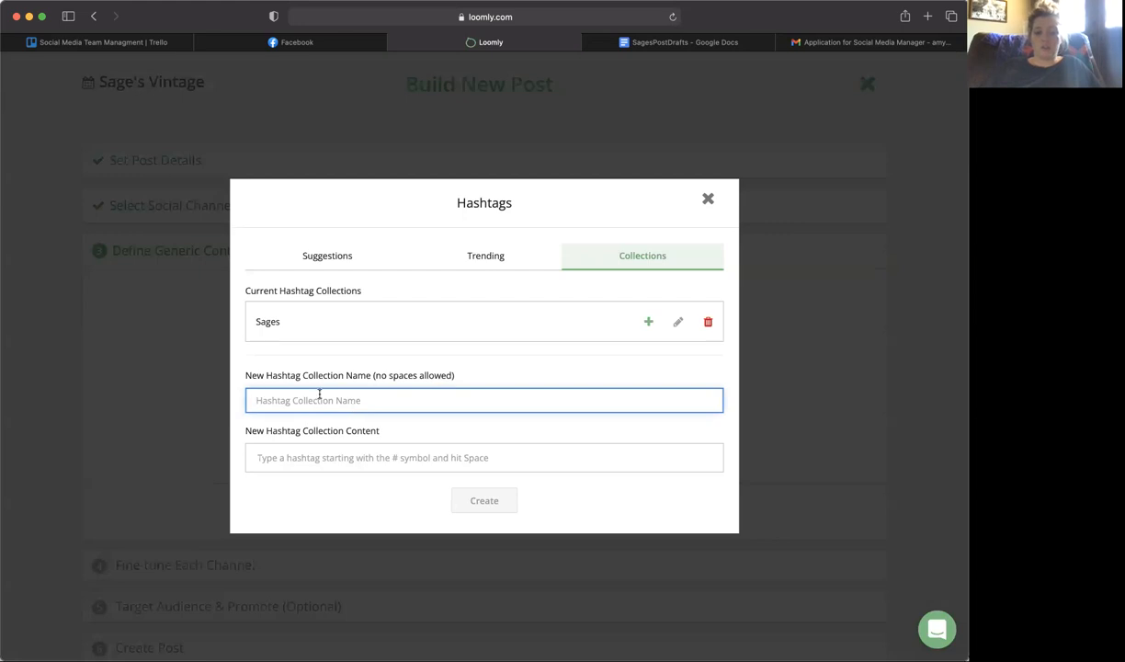
{"action": "key", "text": "super+v"}
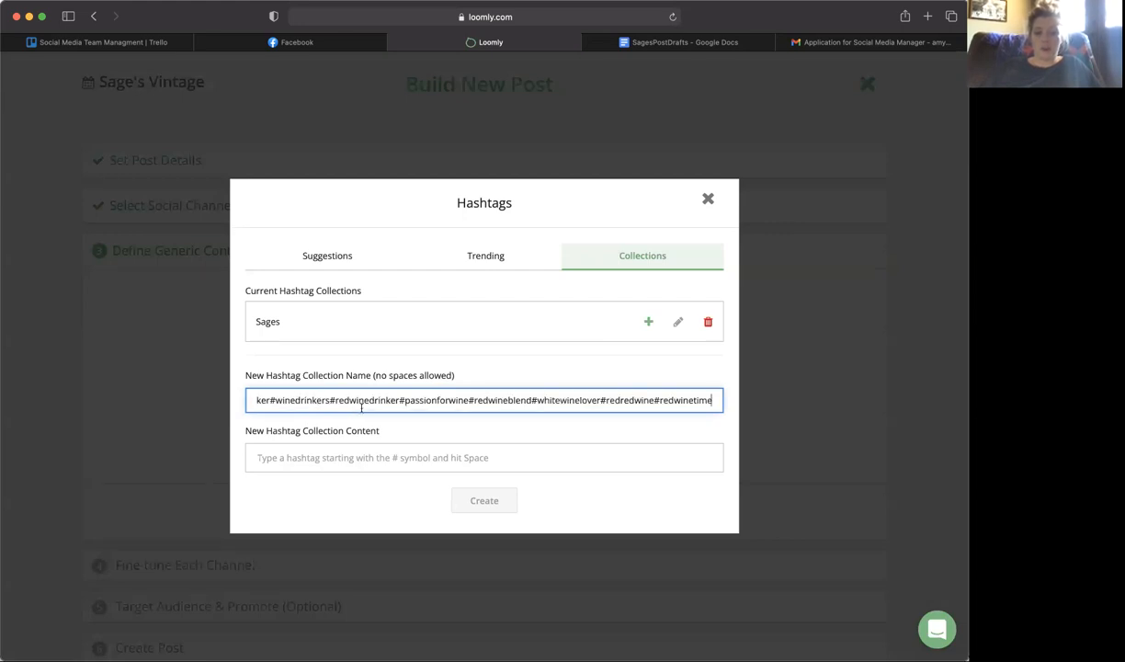
{"action": "left_click", "coordinate": [372, 425]}
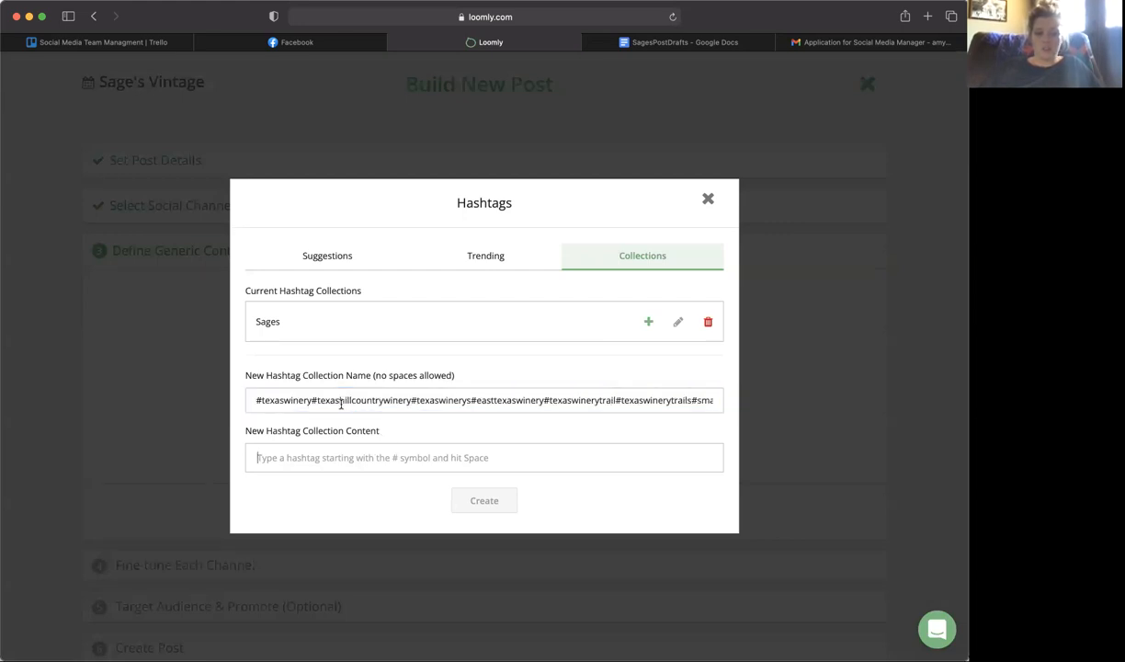
{"action": "left_click", "coordinate": [280, 406]}
{"action": "scroll", "coordinate": [282, 408], "scroll_direction": "left", "scroll_amount": 5}
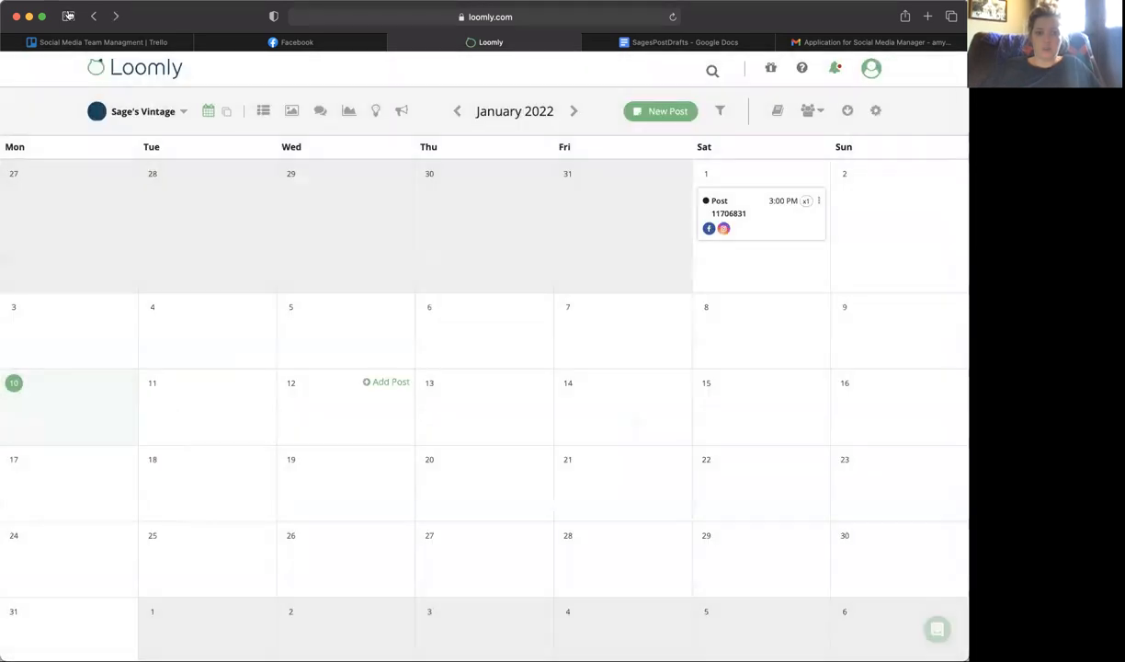
- Go back to the post builder, keep the default post details, and choose Facebook and Instagram as the social channels
{"action": "left_click", "coordinate": [111, 16]}
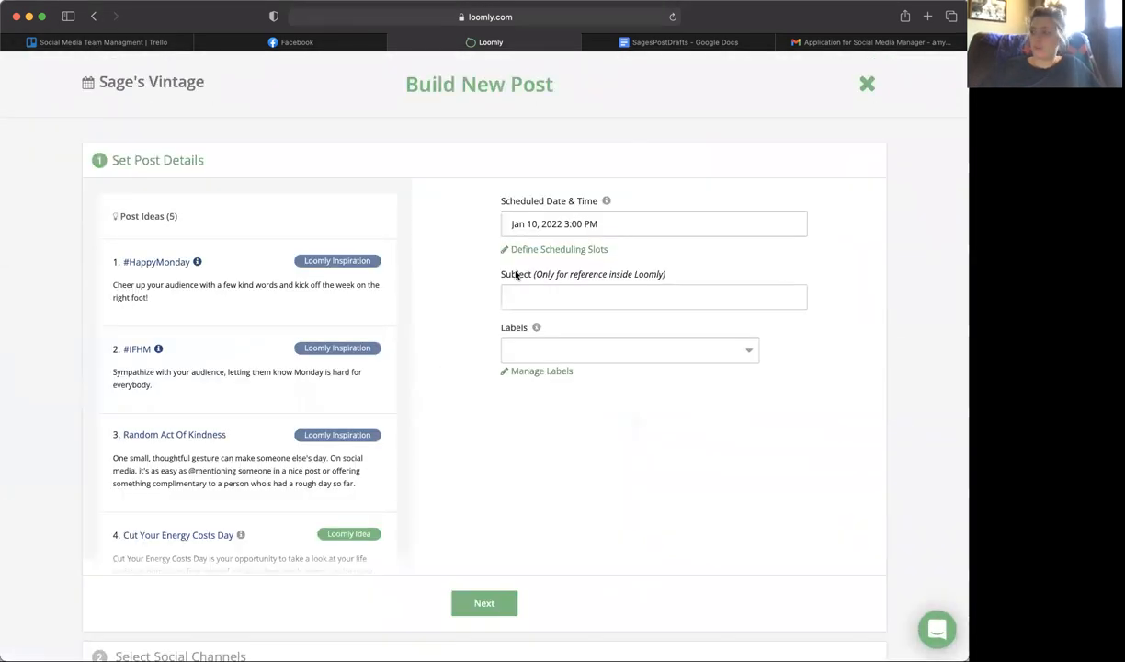
{"action": "left_click", "coordinate": [484, 604]}
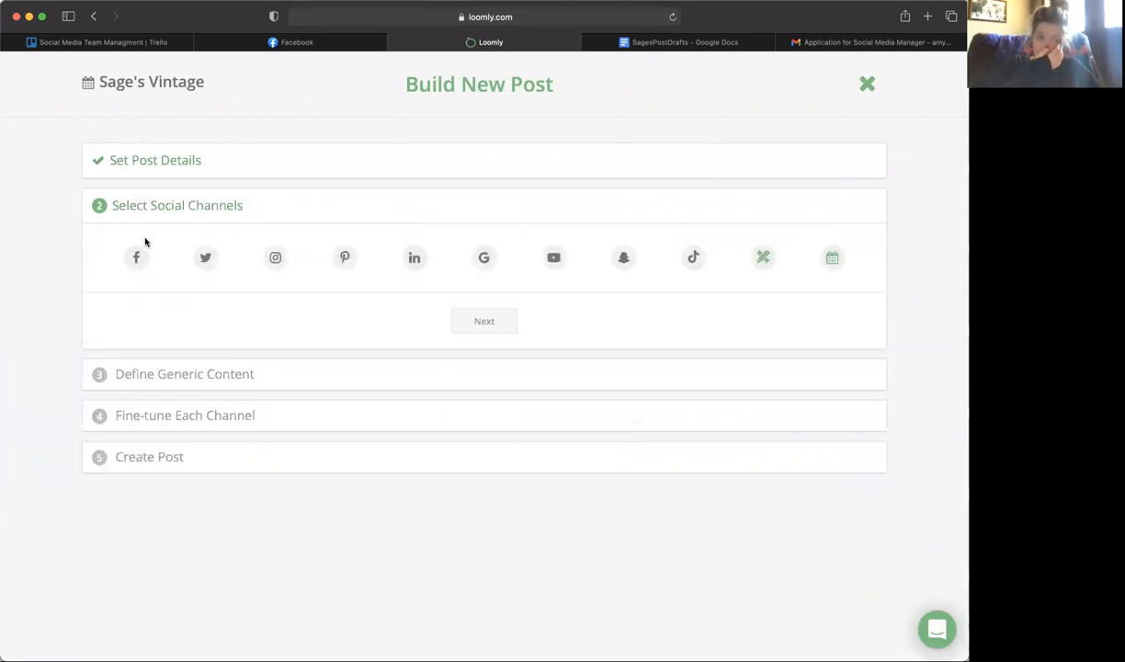
{"action": "left_click", "coordinate": [275, 257]}
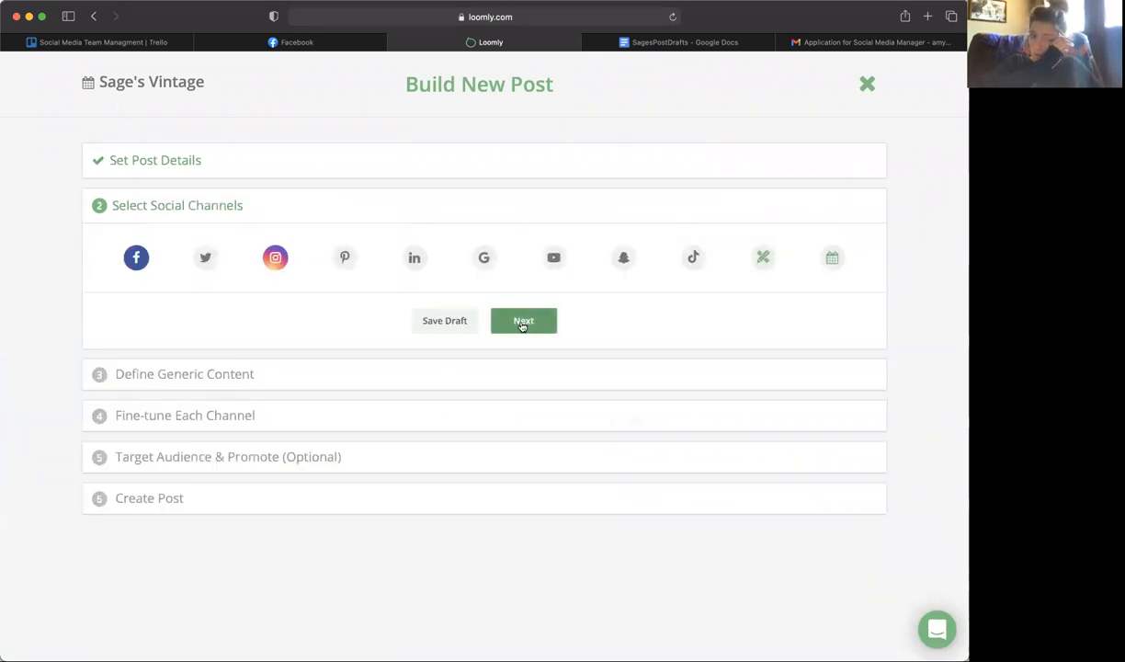
{"action": "left_click", "coordinate": [522, 320]}
- Continue to the post's generic content and show the saved hashtag collections
{"action": "left_click", "coordinate": [363, 372]}
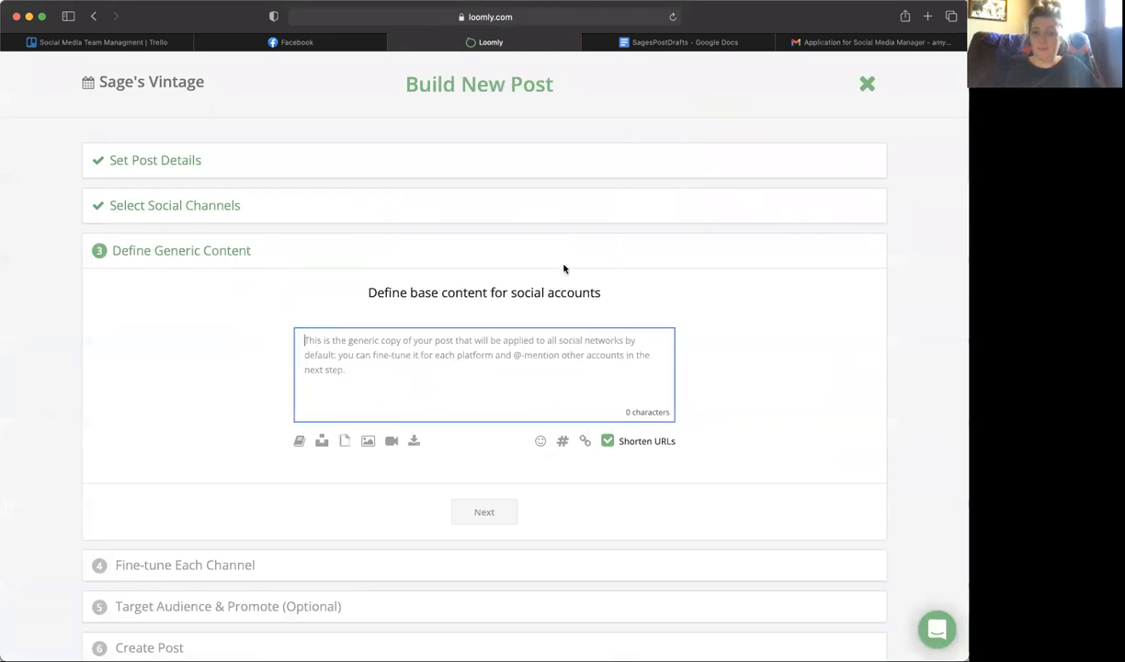
{"action": "left_click", "coordinate": [678, 42]}
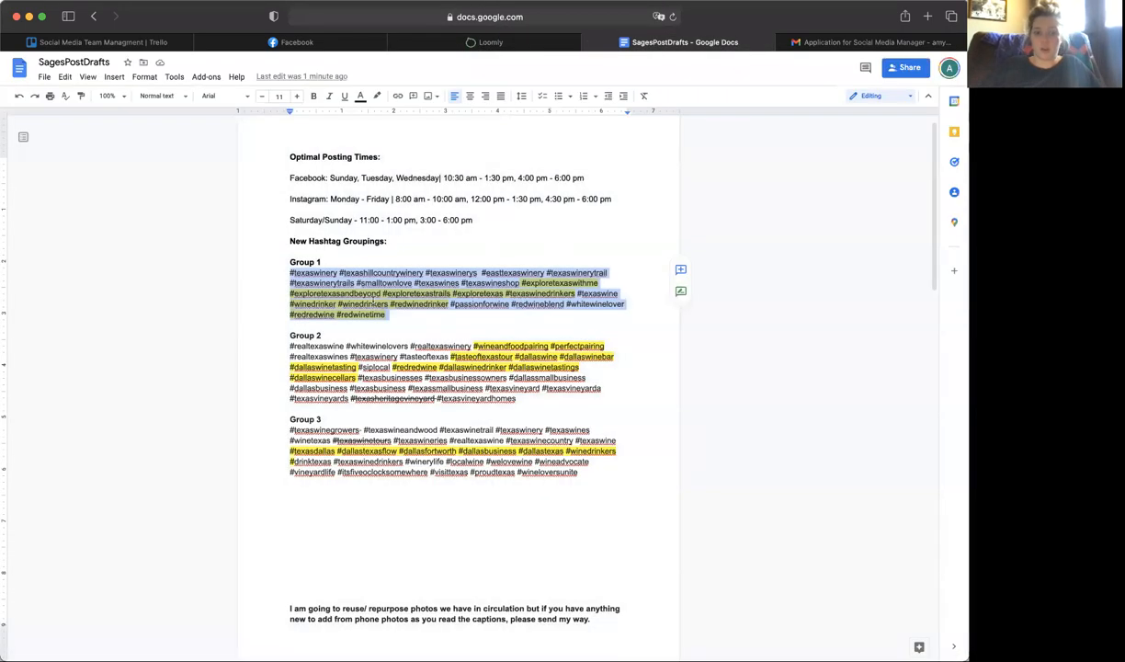
{"action": "left_click", "coordinate": [464, 43]}
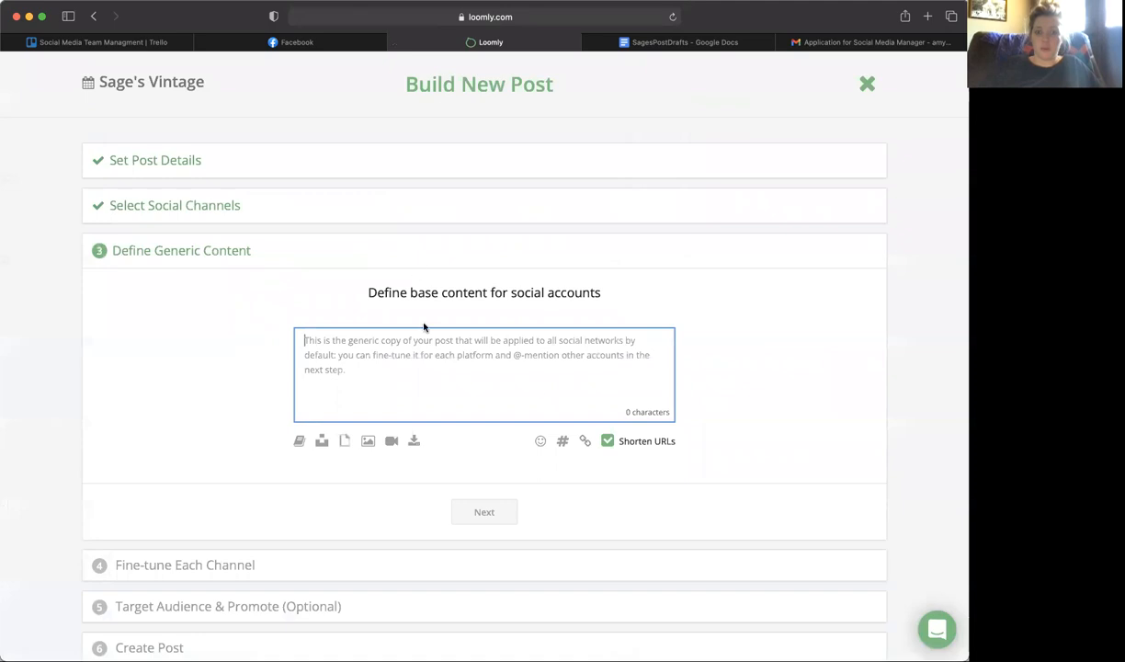
{"action": "left_click", "coordinate": [565, 442]}
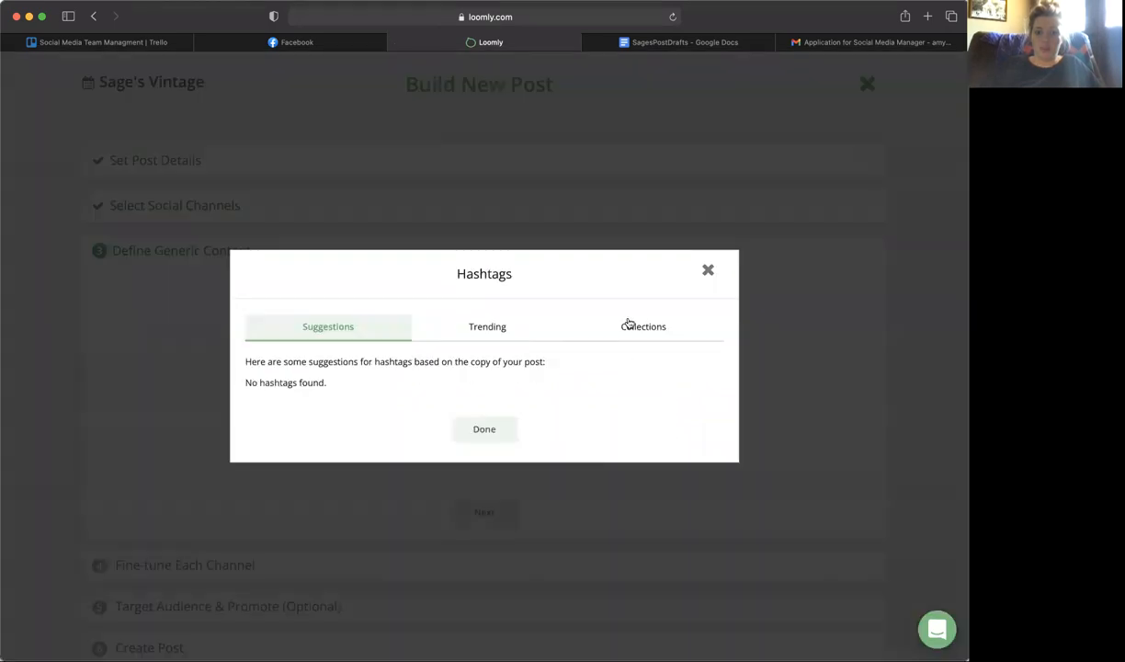
{"action": "left_click", "coordinate": [628, 323]}
- Create a hashtag collection named SagesQuarterlyHashtags1 containing the copied Group 1 hashtags
{"action": "left_click", "coordinate": [341, 400]}
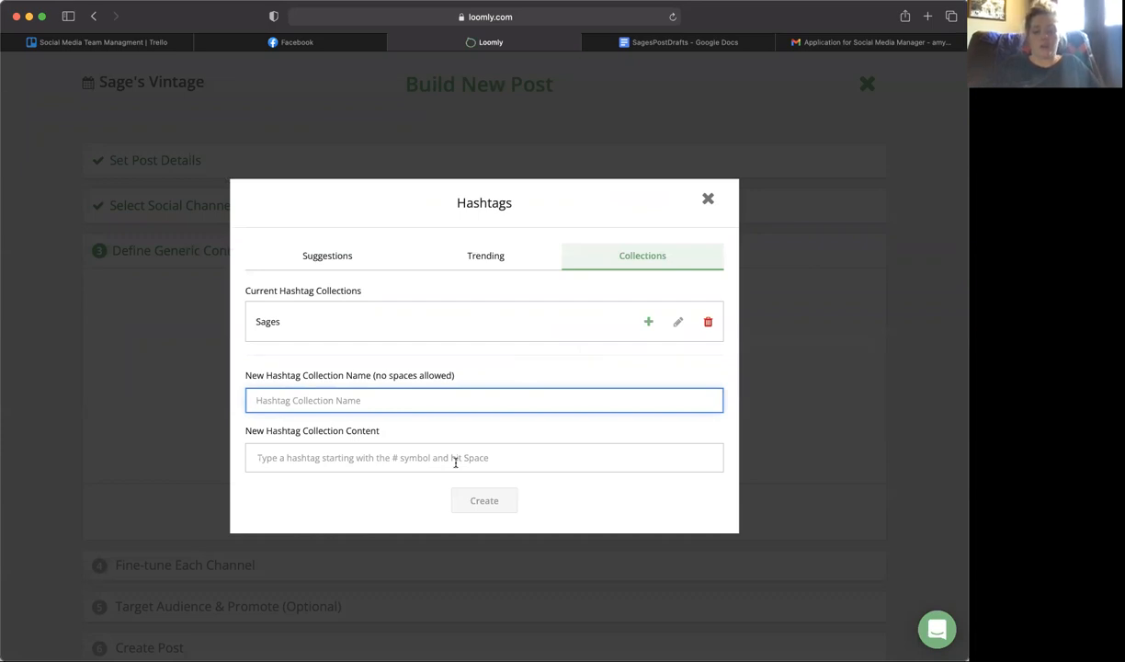
{"action": "type", "text": "SagesQuarterlyHast"}
{"action": "type", "text": "tags1"}
{"action": "key", "text": "Tab"}
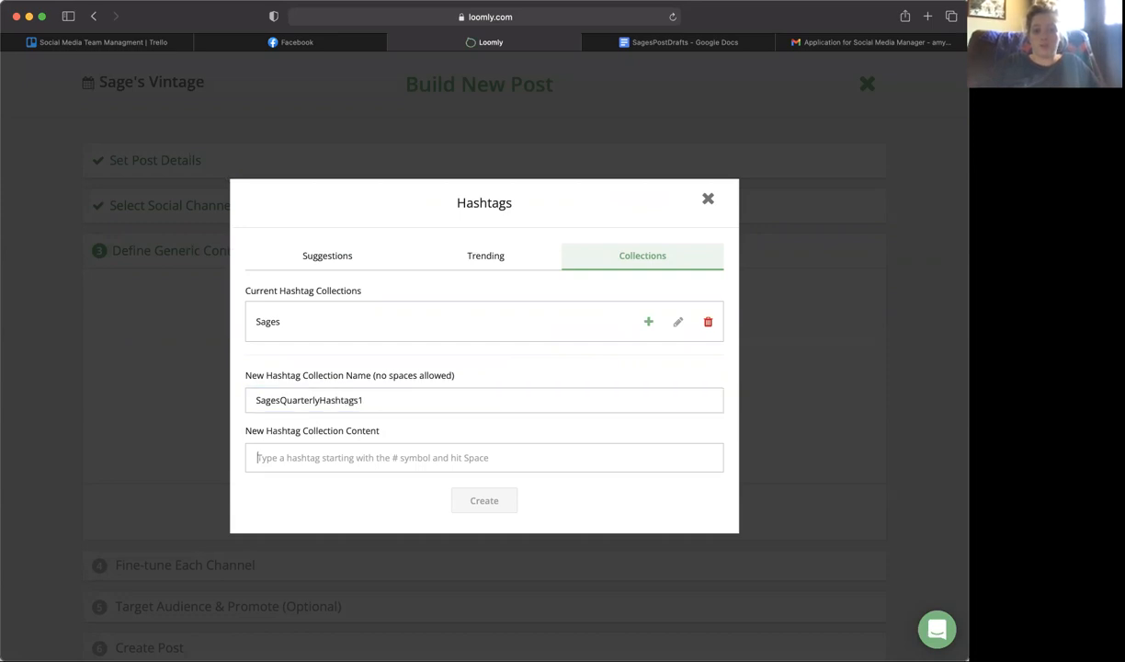
{"action": "key", "text": "super+v"}
{"action": "left_click", "coordinate": [462, 556]}
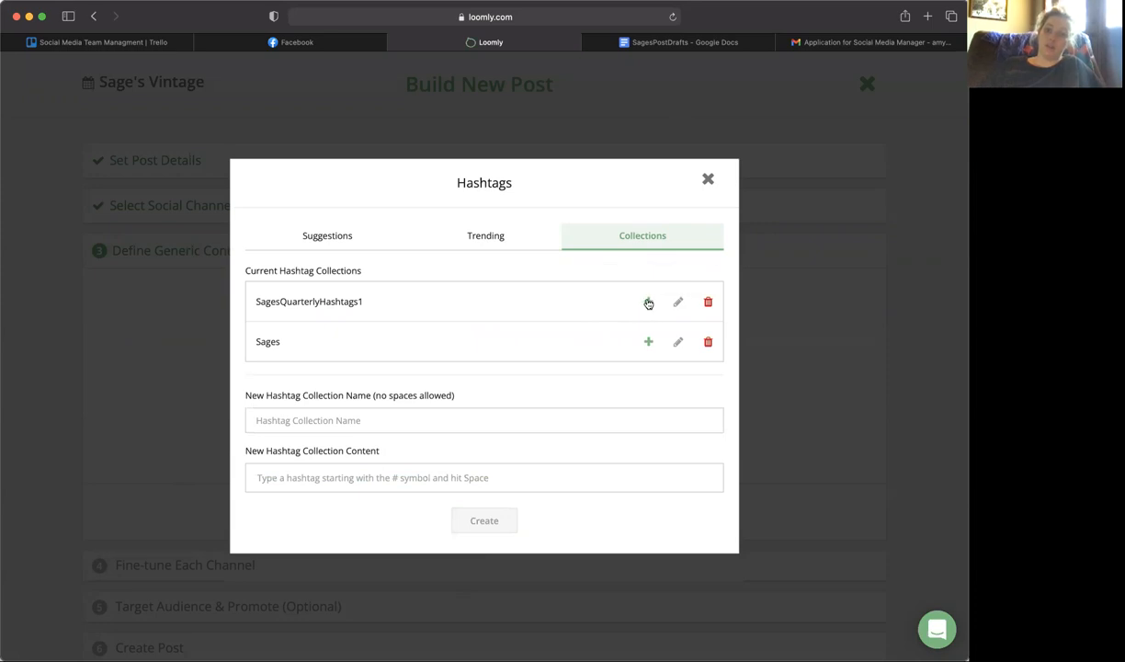
- Switch to the SagesPostDrafts document and delete the struck-through hashtag #texasheritagevineyard from Group 2
{"action": "left_click", "coordinate": [643, 42]}
{"action": "left_click", "coordinate": [395, 356]}
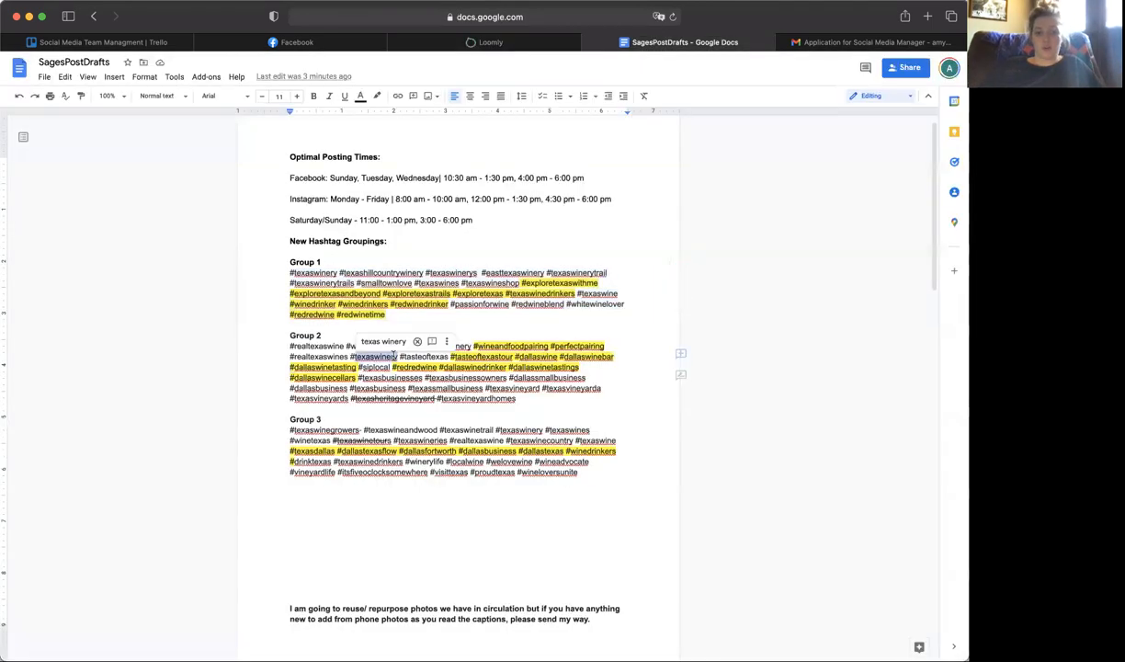
{"action": "triple_click", "coordinate": [395, 356]}
{"action": "left_click", "coordinate": [400, 398]}
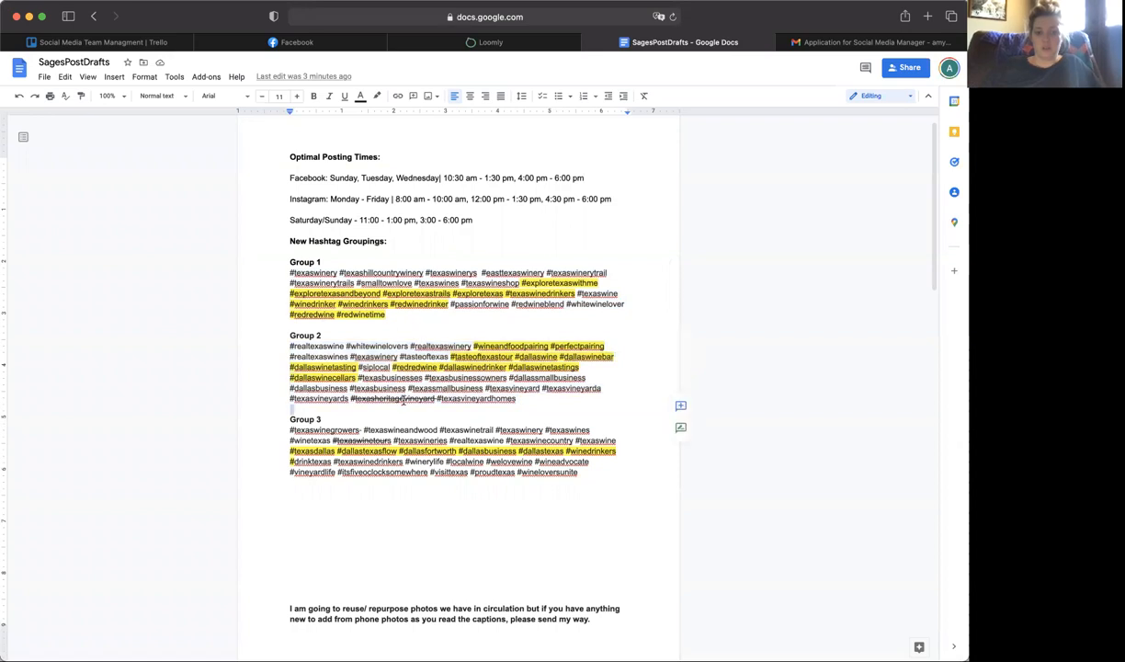
{"action": "left_click_drag", "start_coordinate": [438, 399], "coordinate": [350, 399]}
{"action": "key", "text": "BackSpace"}
- Copy all Group 2 hashtags from the document and return to the hashtag collections in Loomly
{"action": "left_click_drag", "start_coordinate": [468, 400], "coordinate": [261, 349]}
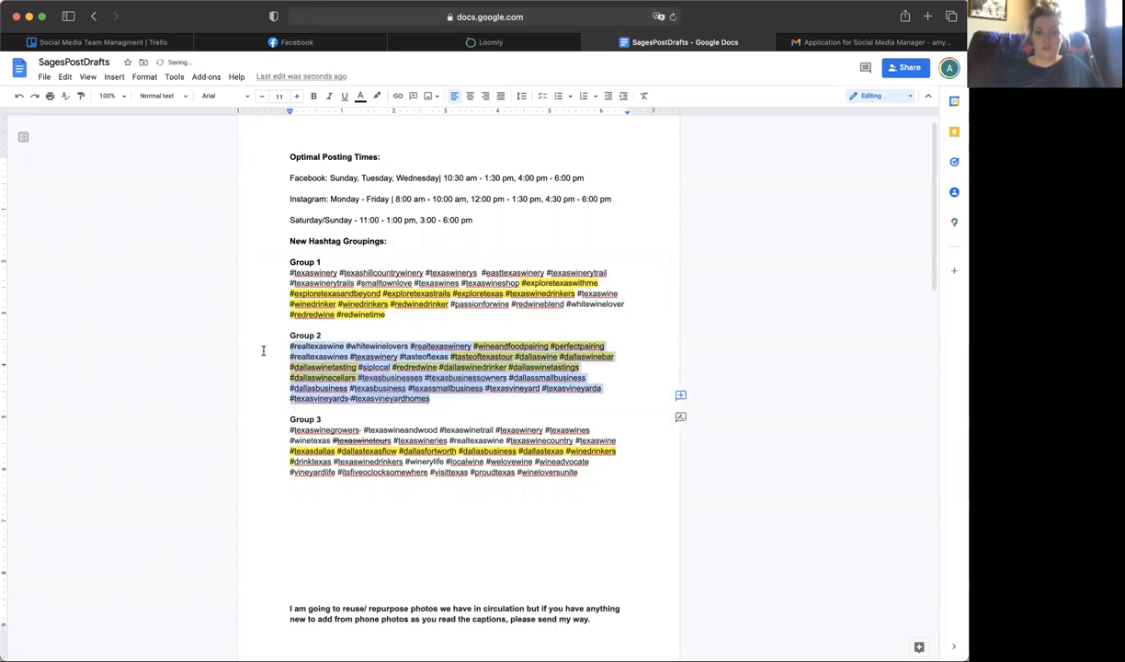
{"action": "left_click", "coordinate": [454, 20]}
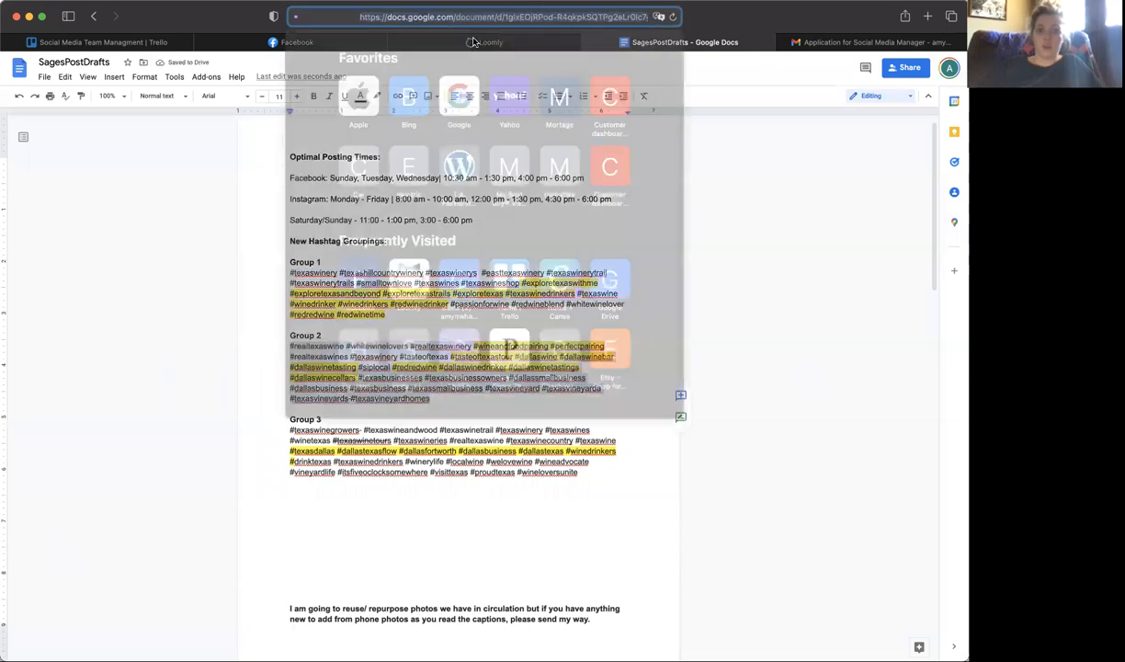
{"action": "left_click", "coordinate": [162, 156]}
{"action": "left_click", "coordinate": [502, 39]}
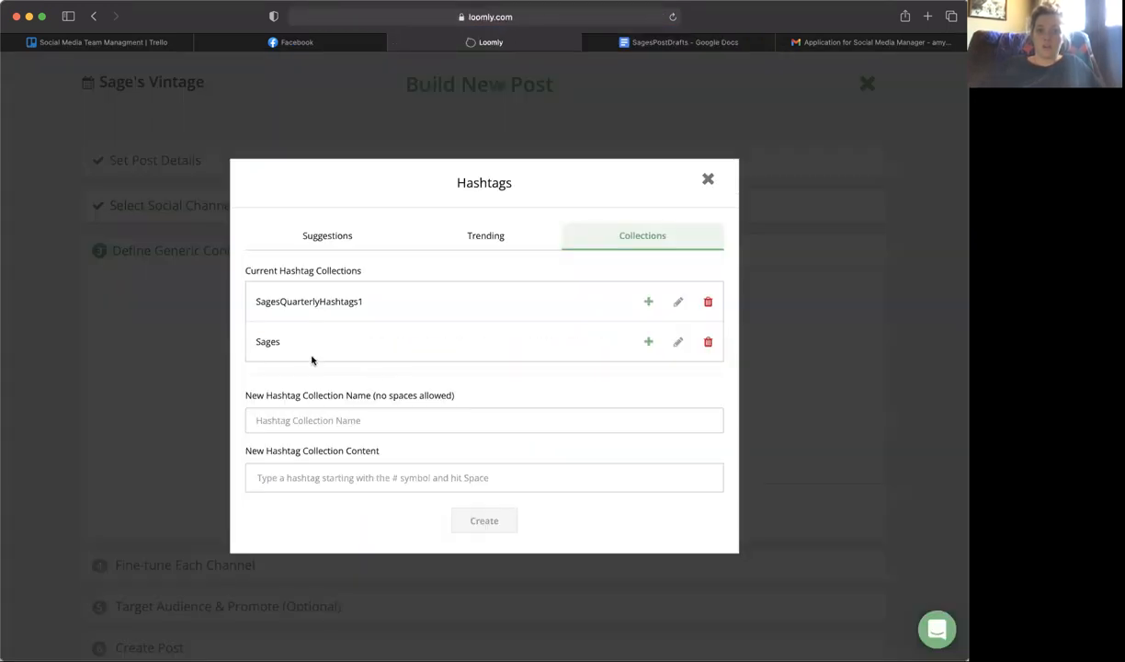
- Create a hashtag collection named SagesQuarterlyHashtags2 containing the copied Group 2 hashtags
{"action": "left_click", "coordinate": [296, 419]}
{"action": "type", "text": "Sag"}
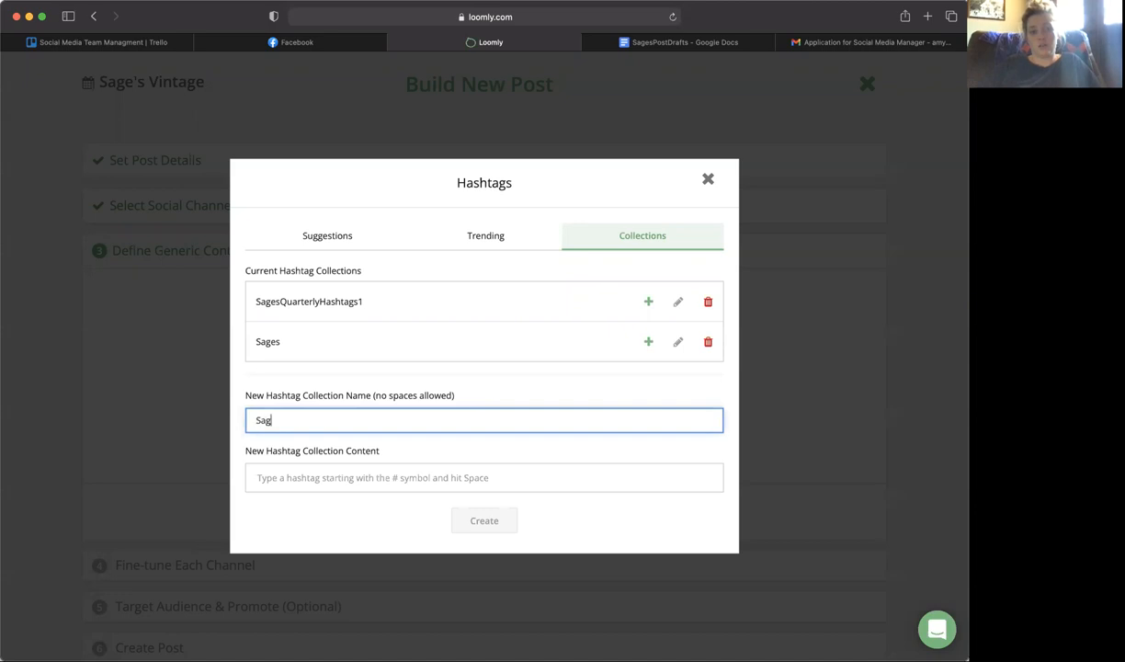
{"action": "type", "text": "esQuarterly"}
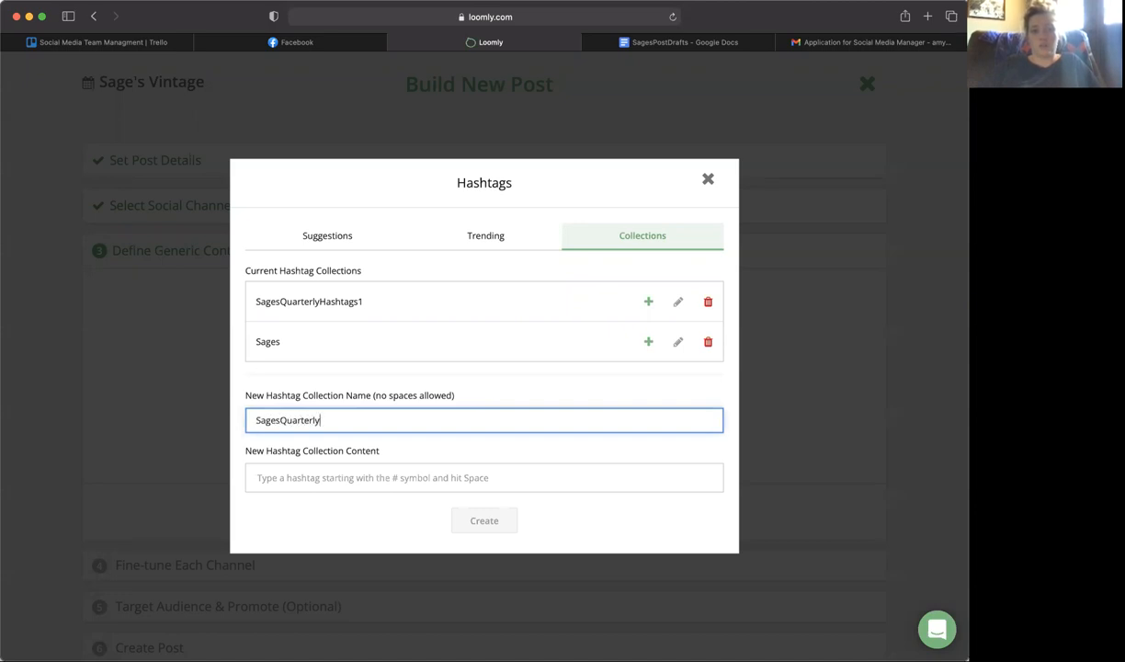
{"action": "type", "text": "Hasht"}
{"action": "key", "text": "BackSpace"}
{"action": "type", "text": "hta"}
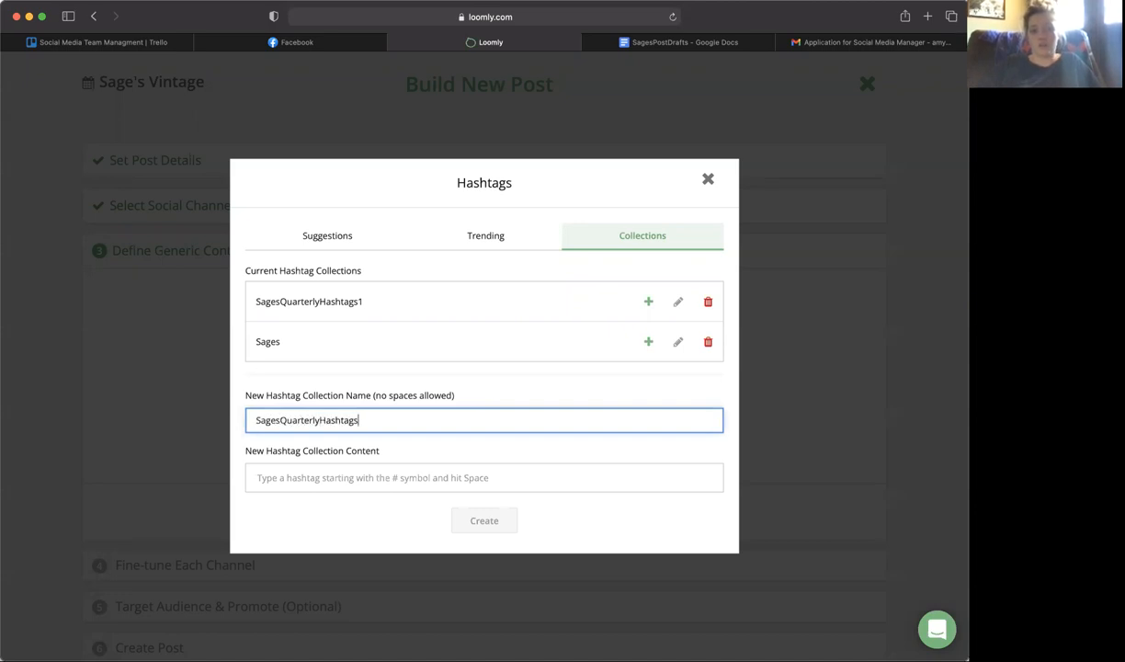
{"action": "key", "text": "Tab"}
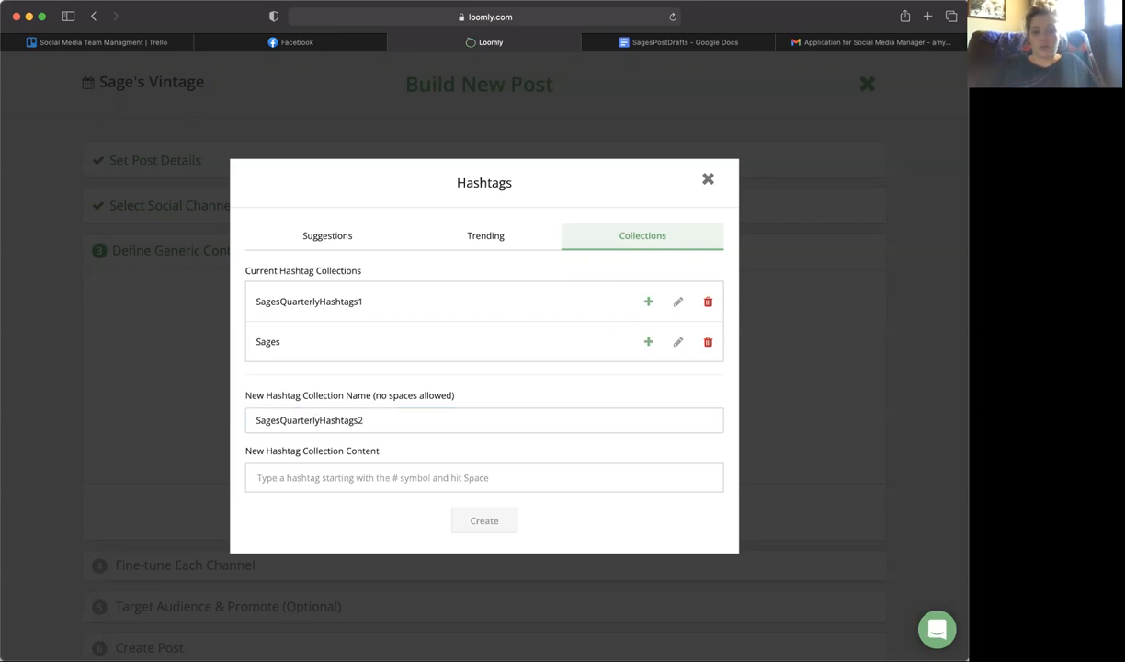
{"action": "key", "text": "super+v"}
{"action": "left_click", "coordinate": [484, 587]}
- Create a hashtag collection named SagesQuarterlyHashtags3 using the Group 3 hashtags copied from the SagesPostDrafts document
{"action": "left_click", "coordinate": [326, 439]}
{"action": "type", "text": "Sages"}
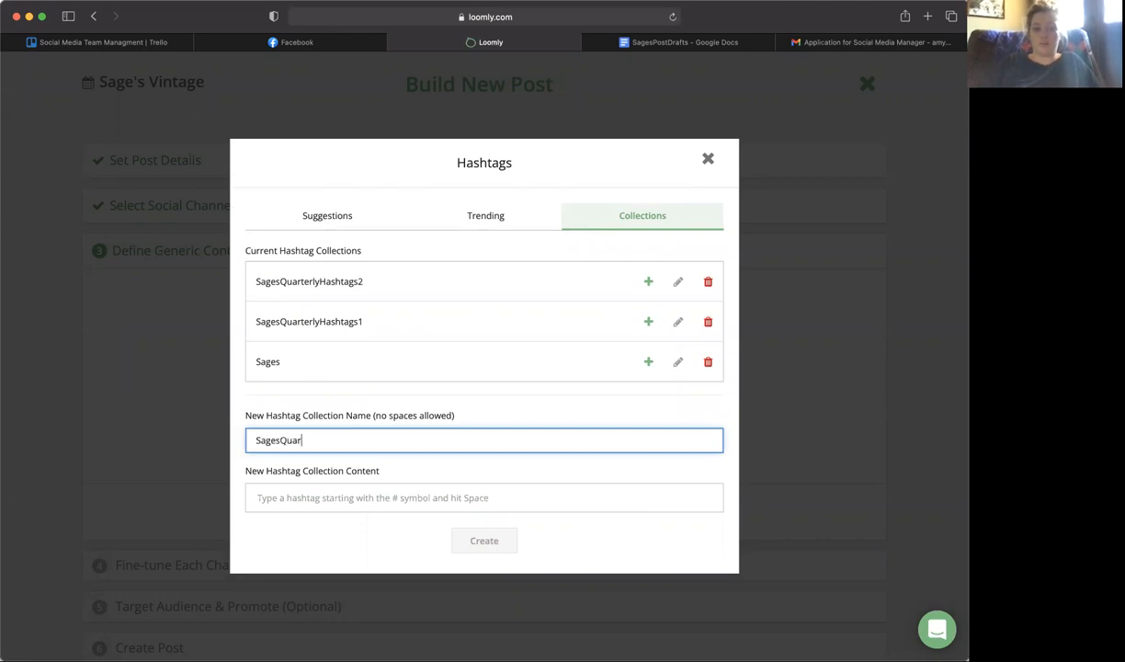
{"action": "type", "text": "QuarterlyHashtags23"}
{"action": "key", "text": "Tab"}
{"action": "left_click", "coordinate": [645, 46]}
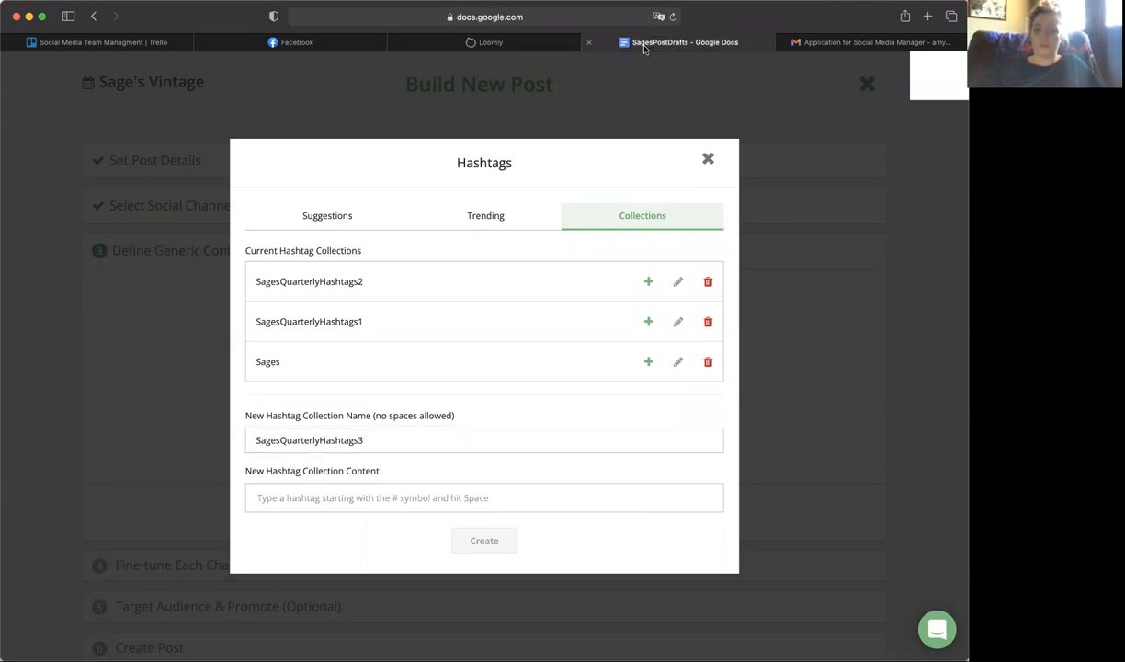
{"action": "triple_click", "coordinate": [395, 469]}
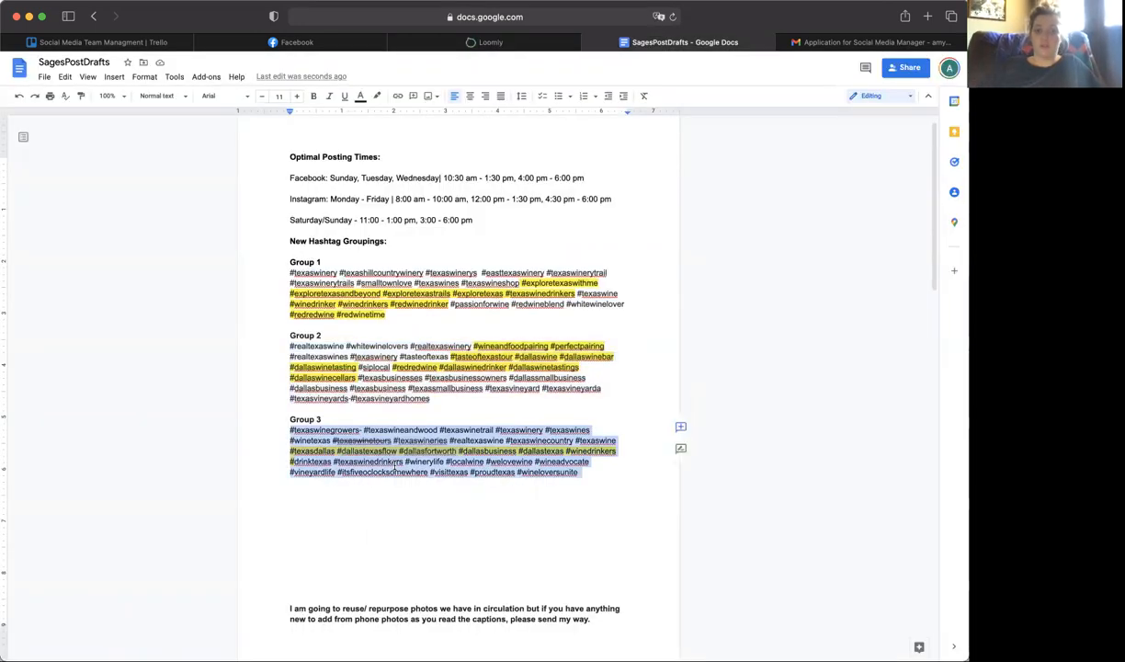
{"action": "left_click", "coordinate": [411, 42]}
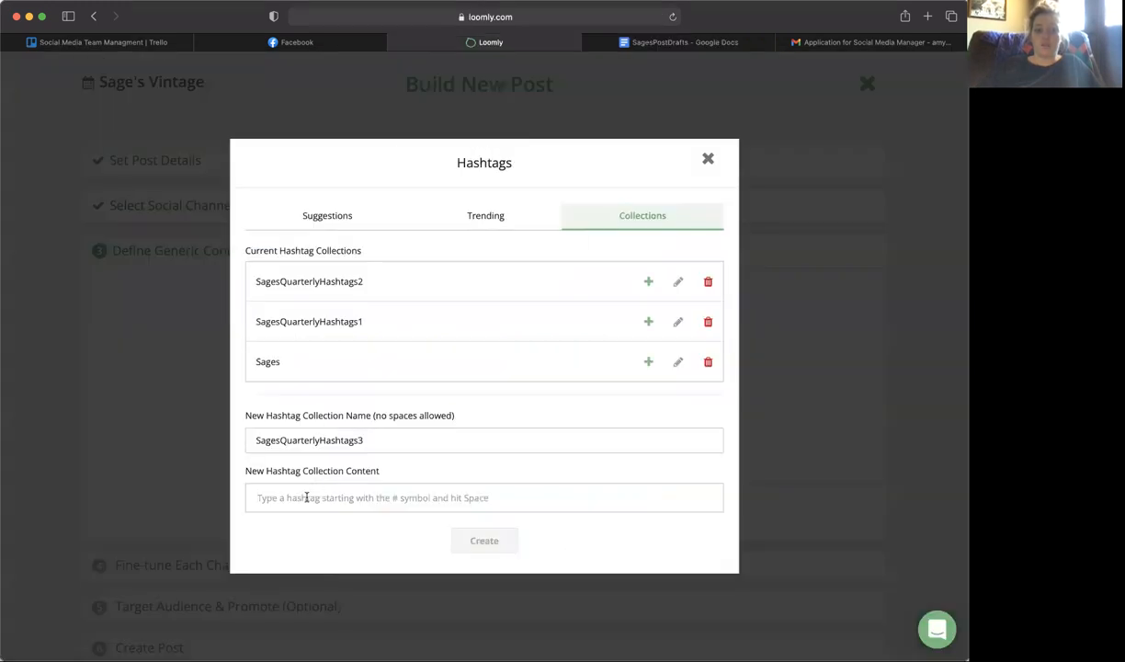
{"action": "type", "text": "#texaswinegrowers #texaswineandwood #texaswinetrail #texaswinery #texaswines #winetexas #texaswinetours #texaswineries #realtexaswine #texaswinecountry #texaswine #texasdallas #dallastexasflow #dallasfortworth #dallasbusiness #dallastexas #winedrinkers #drinktexas #texaswinedrinkers #winerylife #localwine #welovewine #wineadvocate #vineyardlife #itsfiveoclocksomewhere #visittexas #proudtexas #wineloversunite"}
{"action": "left_click", "coordinate": [484, 565]}
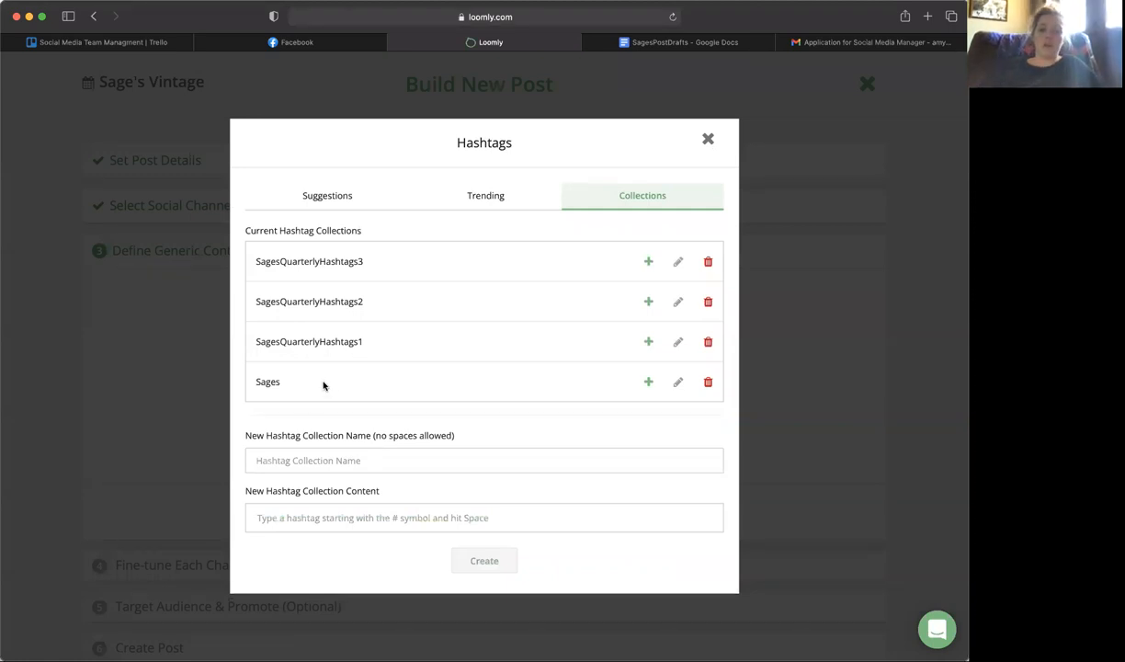
- Add the SagesQuarterlyHashtags1 collection to the generic post copy and insert a blank line above the hashtags
{"action": "left_click", "coordinate": [649, 342]}
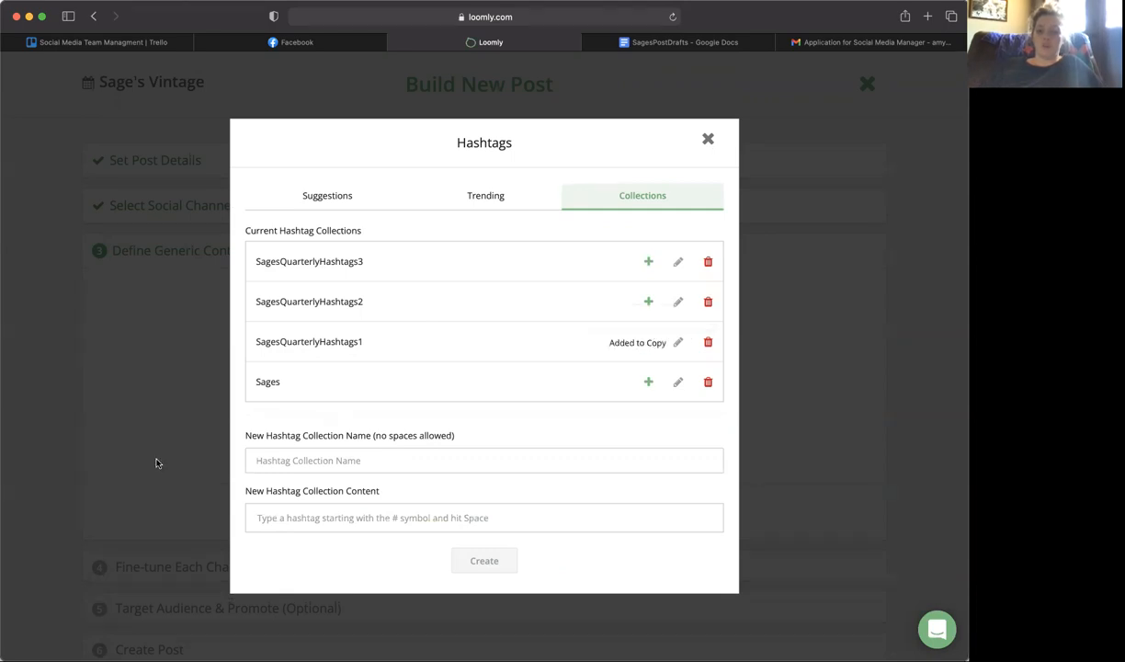
{"action": "left_click", "coordinate": [208, 430]}
{"action": "left_click", "coordinate": [304, 340]}
{"action": "key", "text": "Return"}
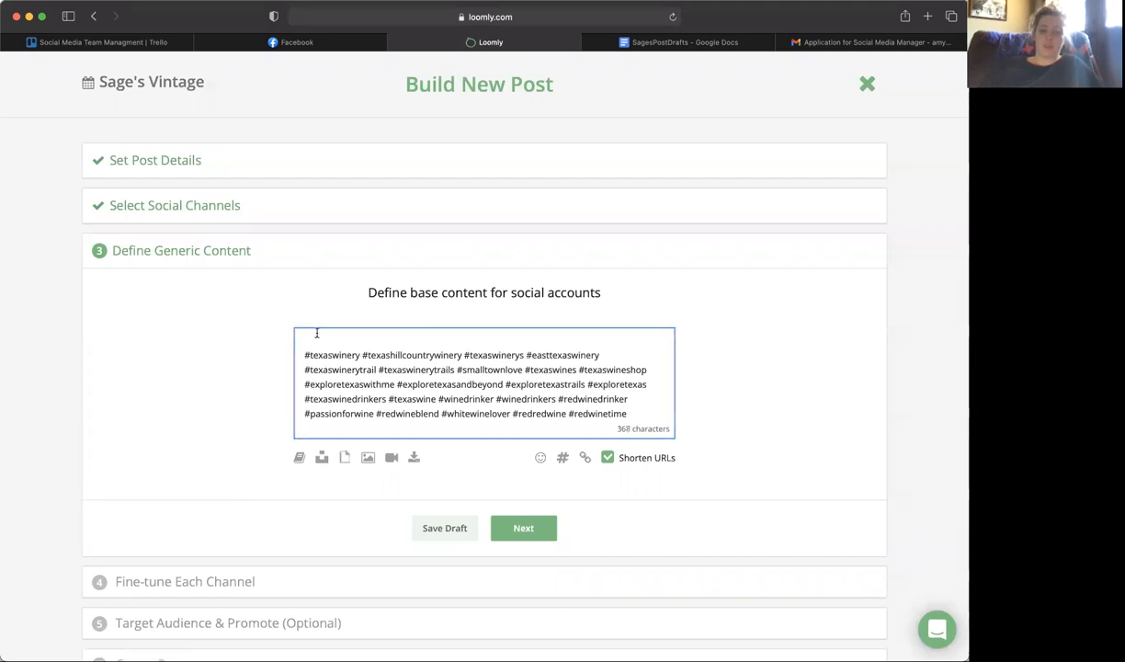
- Copy the caption "Adulting is hard… that's why we drink wine." from the SagesPostDrafts document into the generic content above the hashtags
{"action": "left_click", "coordinate": [643, 42]}
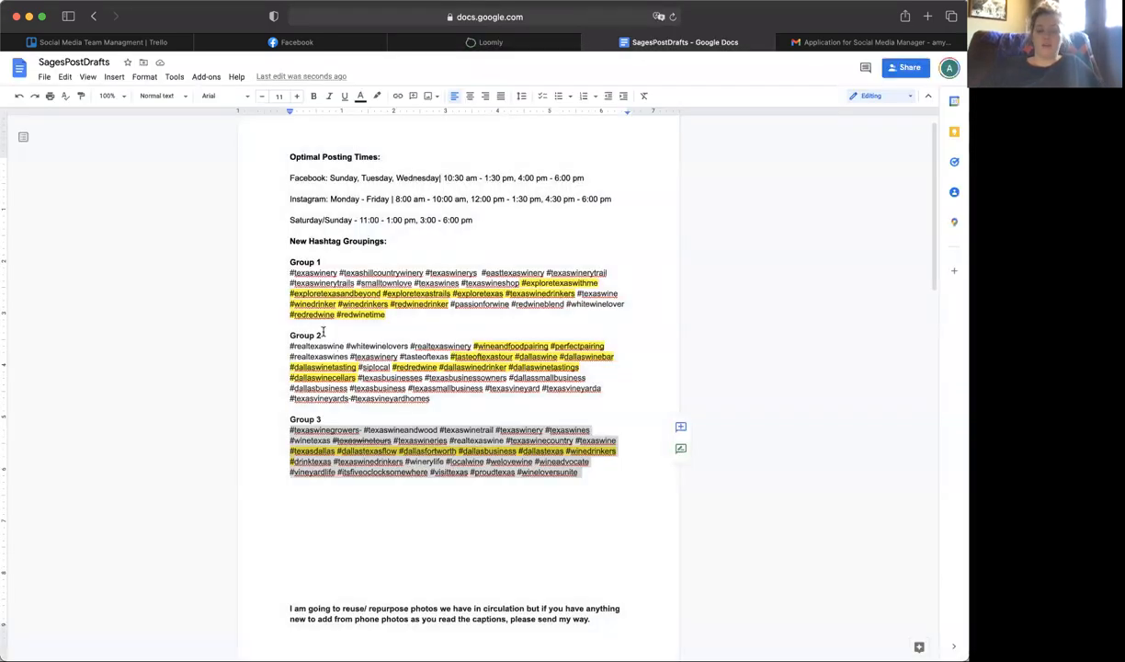
{"action": "scroll", "coordinate": [323, 333], "scroll_direction": "down", "scroll_amount": 5}
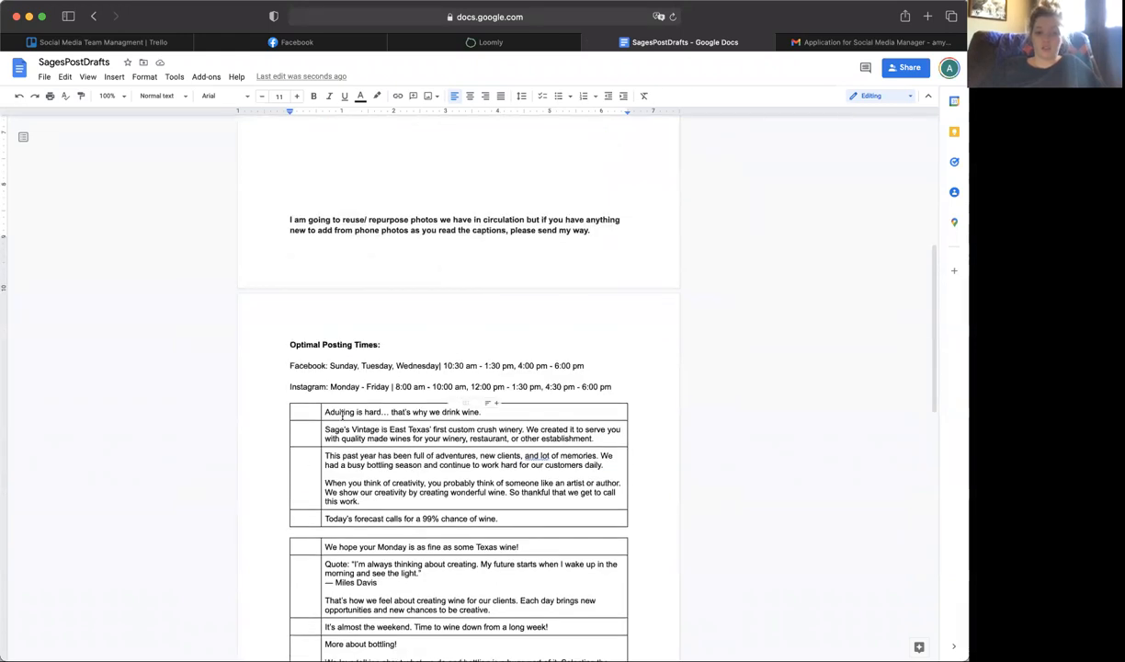
{"action": "triple_click", "coordinate": [342, 415]}
{"action": "key", "text": "ctrl+c"}
{"action": "left_click", "coordinate": [454, 44]}
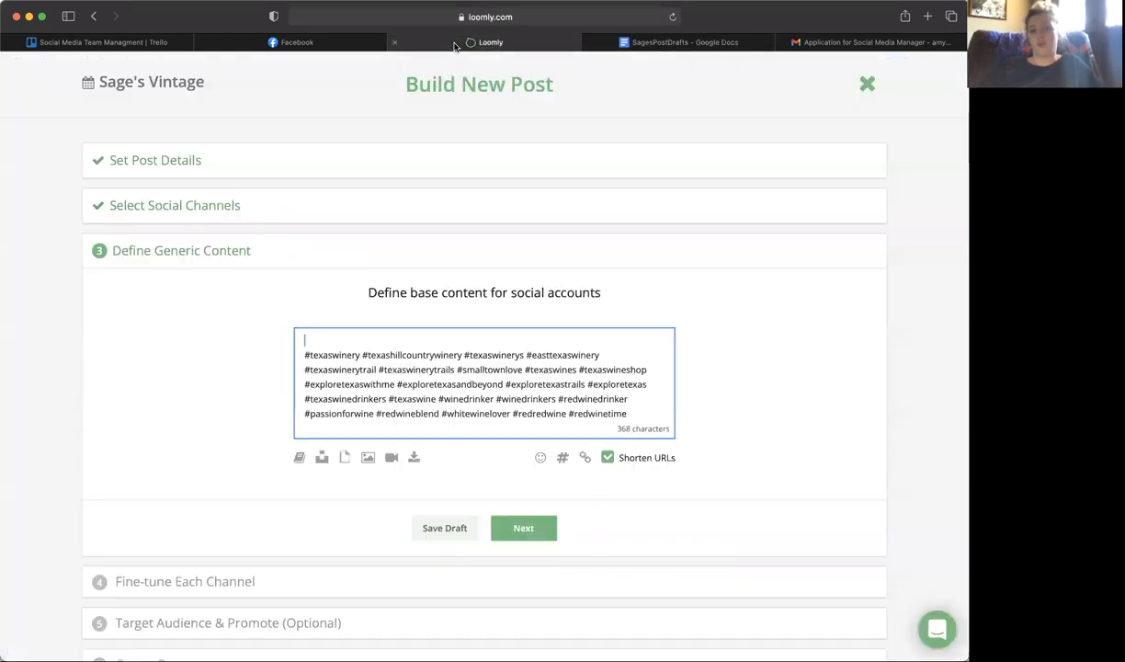
{"action": "key", "text": "super+v"}
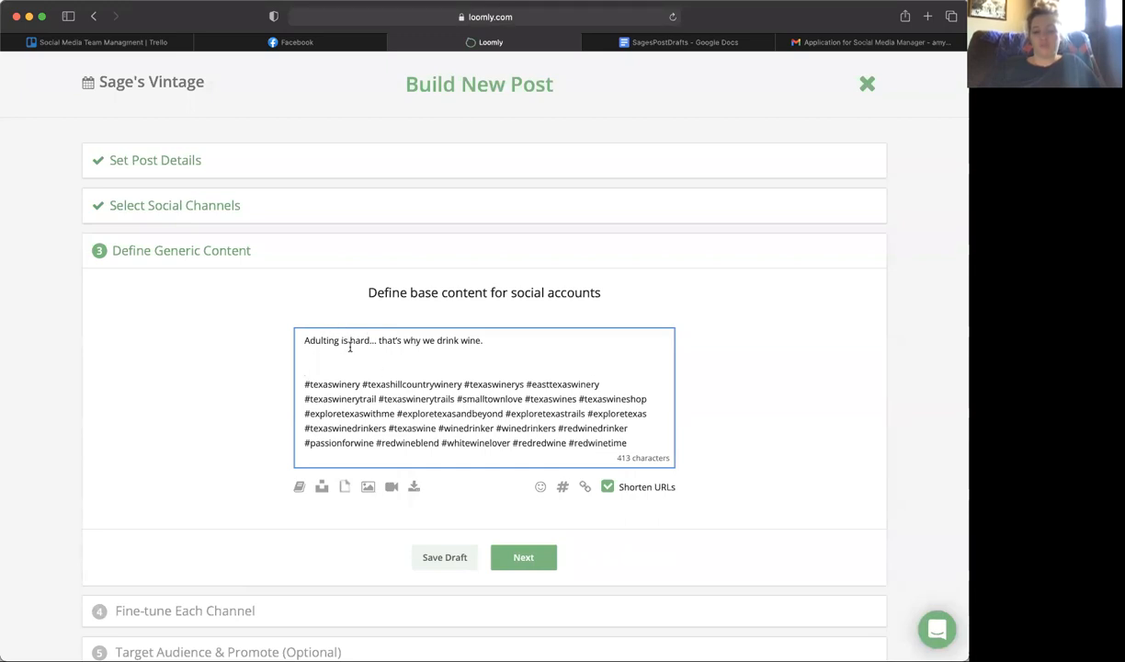
- Attach the photo ScreenShot2021-11-04at8.28.43PM.png to the generic content and continue to fine-tuning each channel
{"action": "left_click", "coordinate": [366, 488]}
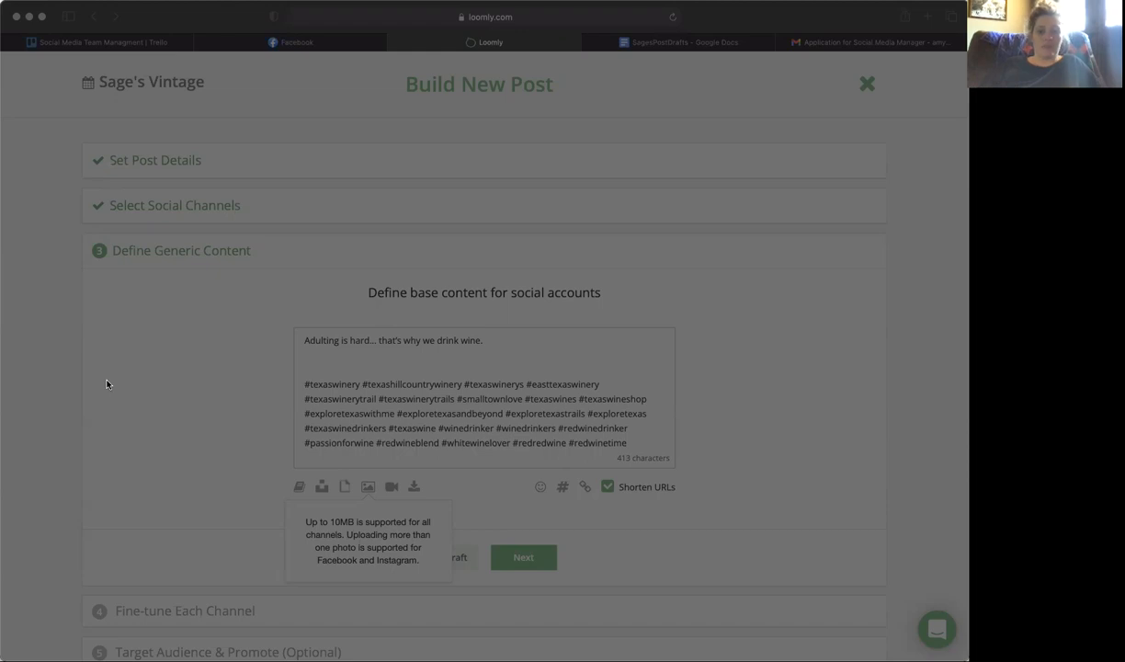
{"action": "scroll", "coordinate": [291, 465], "scroll_direction": "down", "scroll_amount": 2}
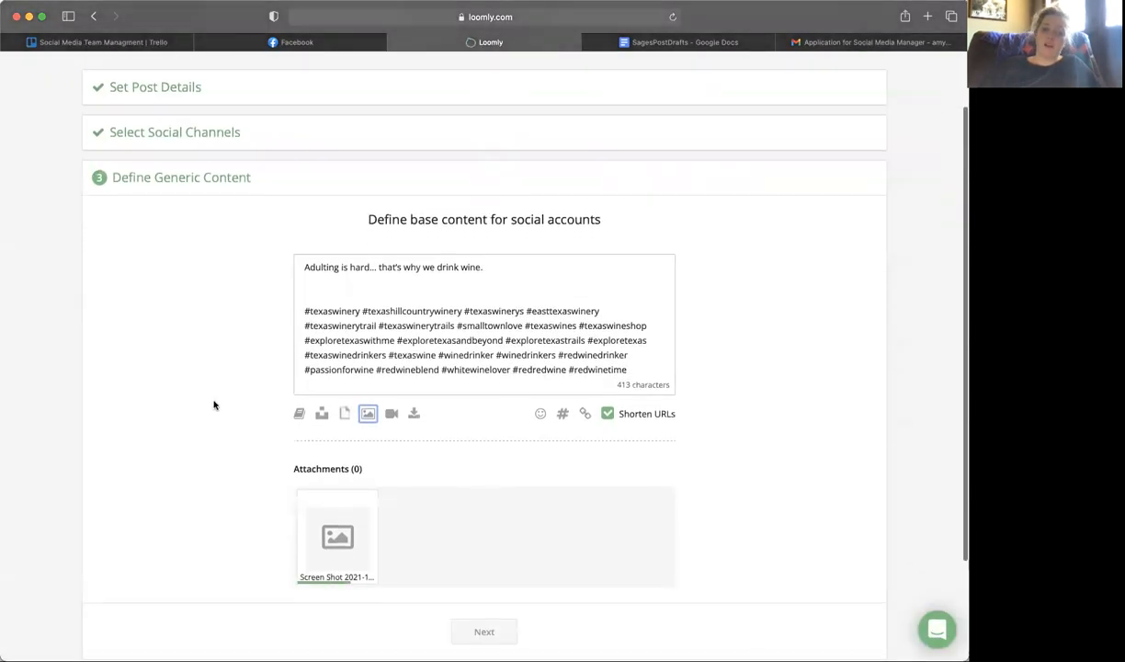
{"action": "scroll", "coordinate": [225, 368], "scroll_direction": "down", "scroll_amount": 2}
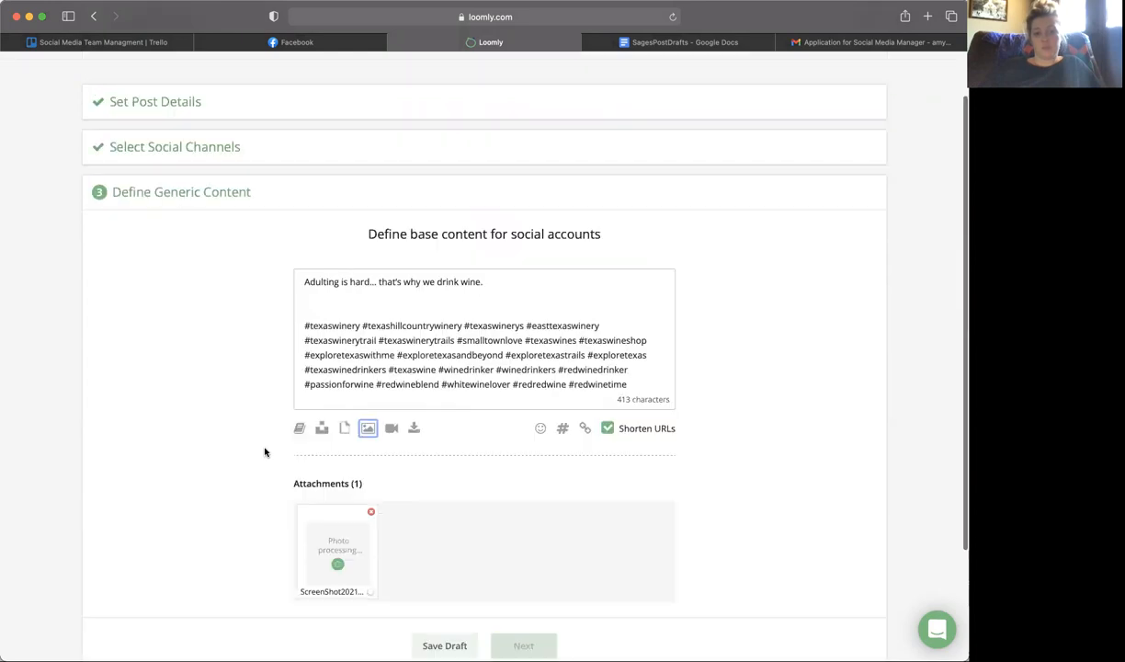
{"action": "left_click", "coordinate": [513, 645]}
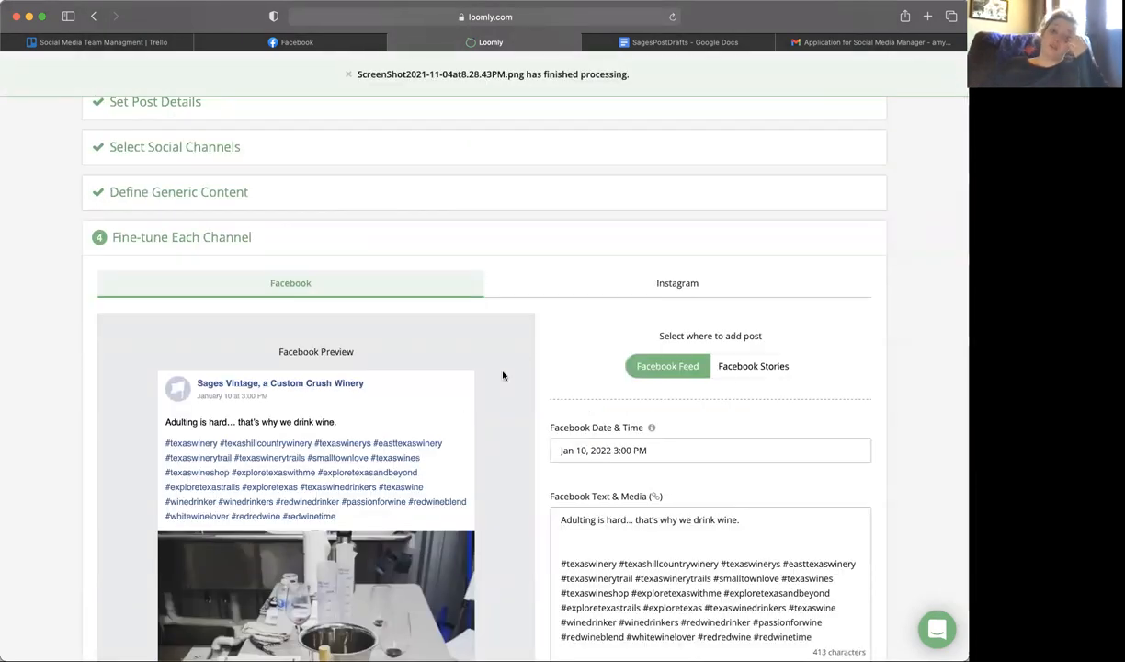
- Remove the whole hashtag block from the Facebook version of the post, keeping only the caption
{"action": "scroll", "coordinate": [225, 260], "scroll_direction": "down", "scroll_amount": 2}
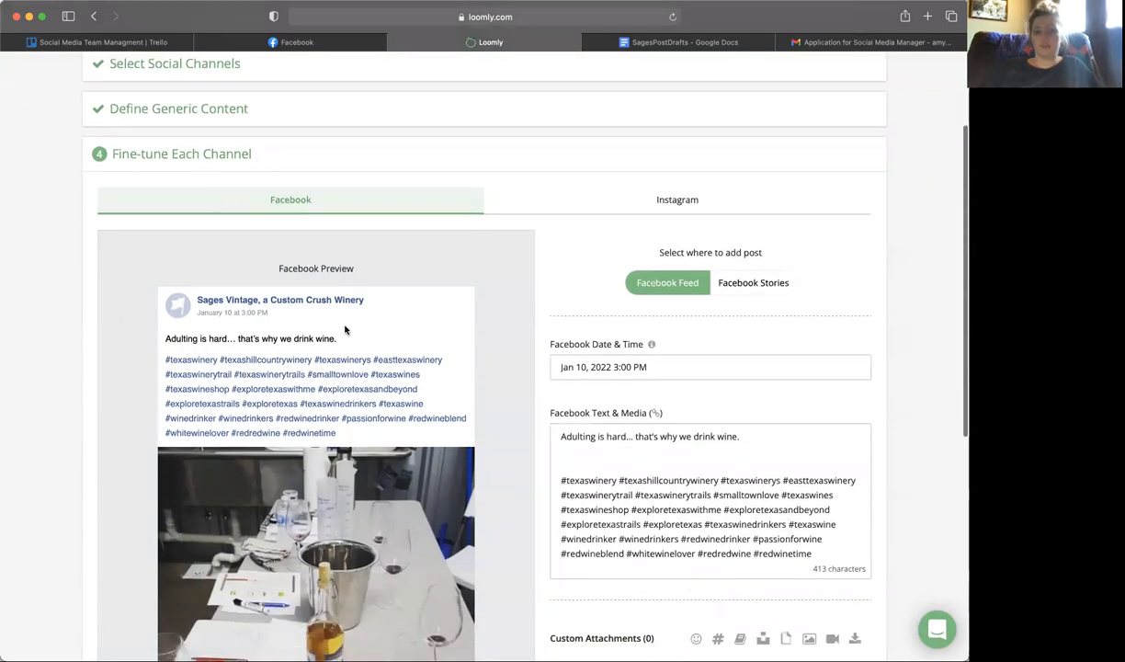
{"action": "scroll", "coordinate": [478, 313], "scroll_direction": "down", "scroll_amount": 4}
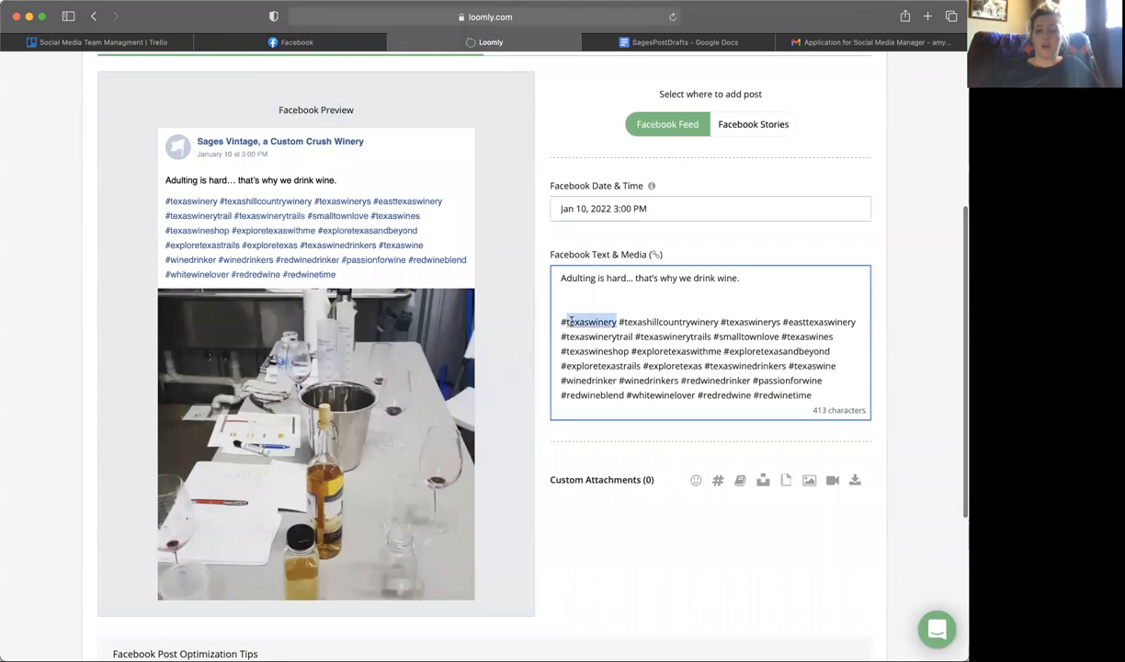
{"action": "triple_click", "coordinate": [570, 322]}
{"action": "scroll", "coordinate": [388, 188], "scroll_direction": "up", "scroll_amount": 2}
{"action": "key", "text": "BackSpace"}
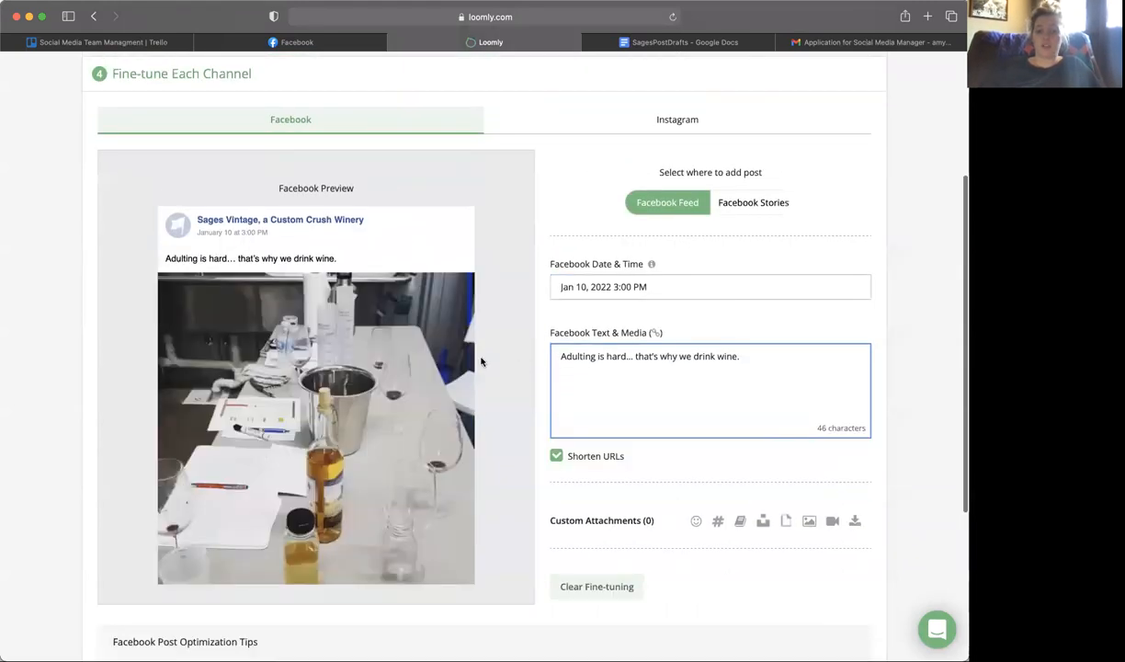
- Go back to the post's generic content section
{"action": "scroll", "coordinate": [485, 294], "scroll_direction": "up", "scroll_amount": 5}
{"action": "key", "text": "BackSpace"}
{"action": "left_click", "coordinate": [175, 245]}
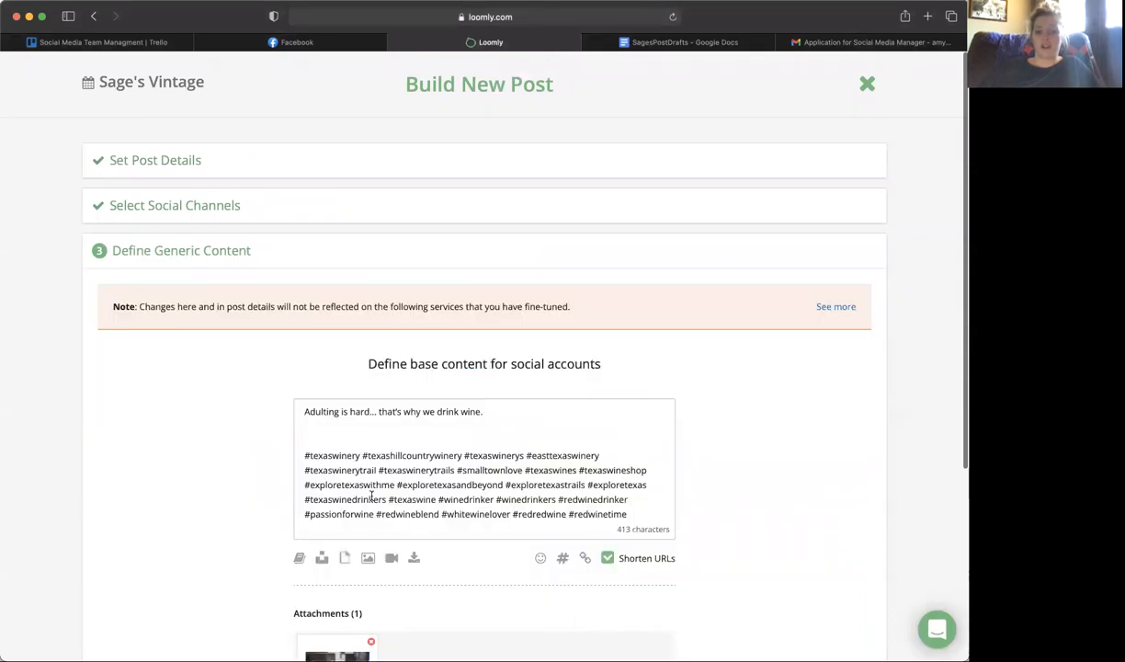
- Continue to channel fine-tuning and separate the Instagram caption from its hashtags with four lines of single periods
{"action": "scroll", "coordinate": [368, 494], "scroll_direction": "down", "scroll_amount": 6}
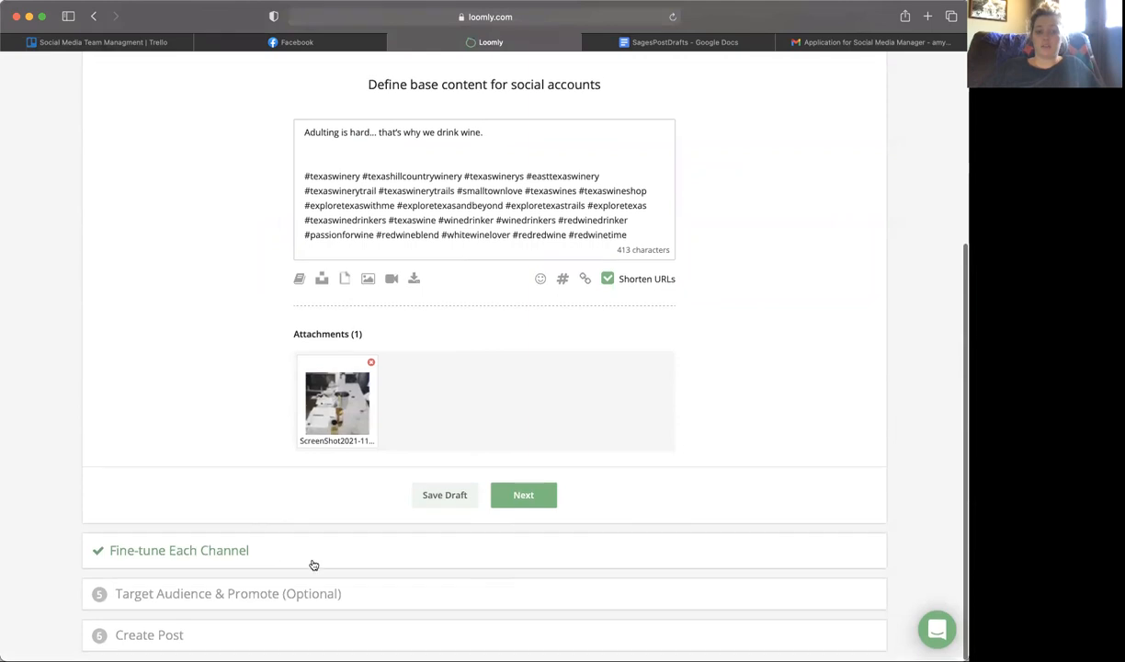
{"action": "left_click", "coordinate": [528, 496]}
{"action": "scroll", "coordinate": [672, 152], "scroll_direction": "up", "scroll_amount": 3}
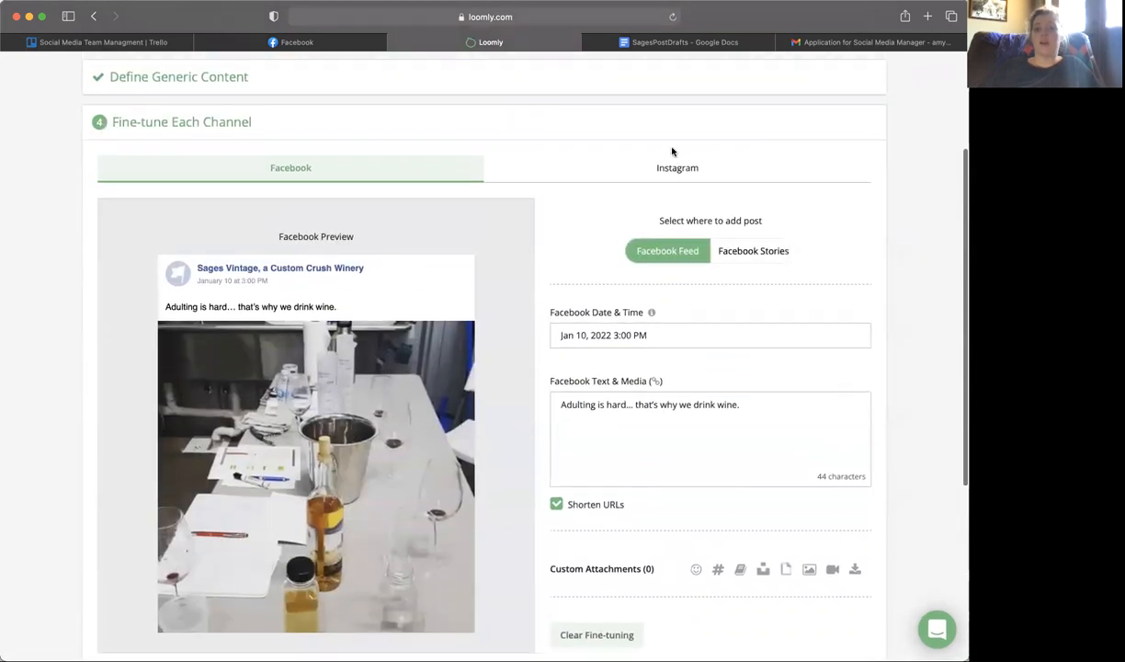
{"action": "left_click", "coordinate": [667, 173]}
{"action": "left_click", "coordinate": [593, 496]}
{"action": "type", "text": "."}
{"action": "key", "text": "Return"}
{"action": "type", "text": "."}
{"action": "key", "text": "Return"}
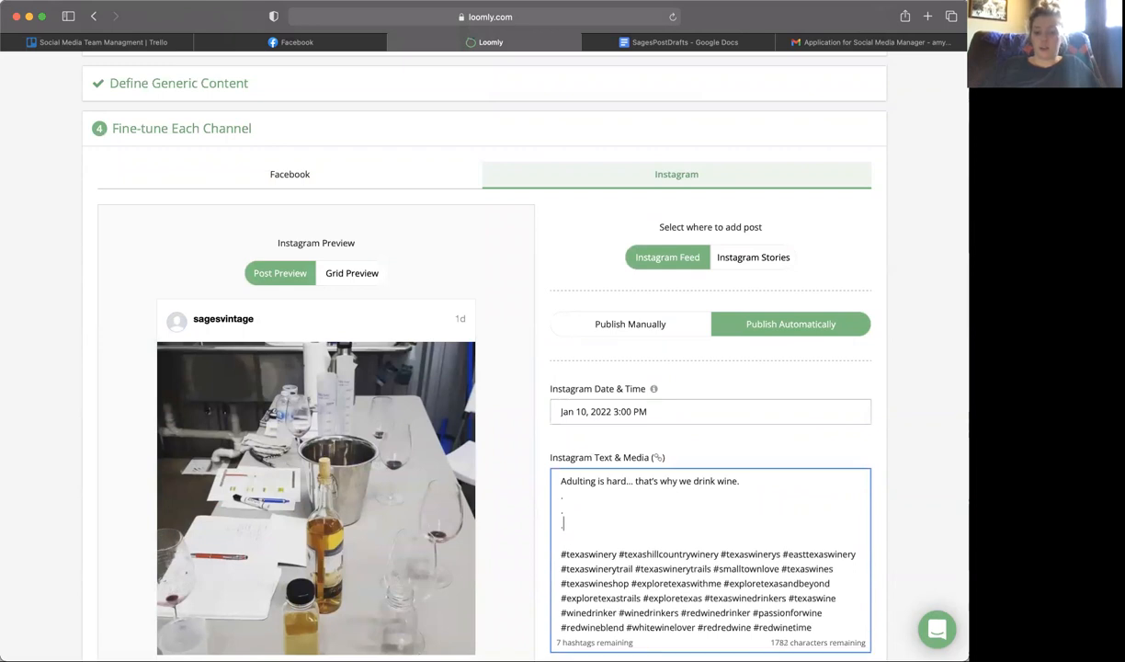
{"action": "type", "text": "."}
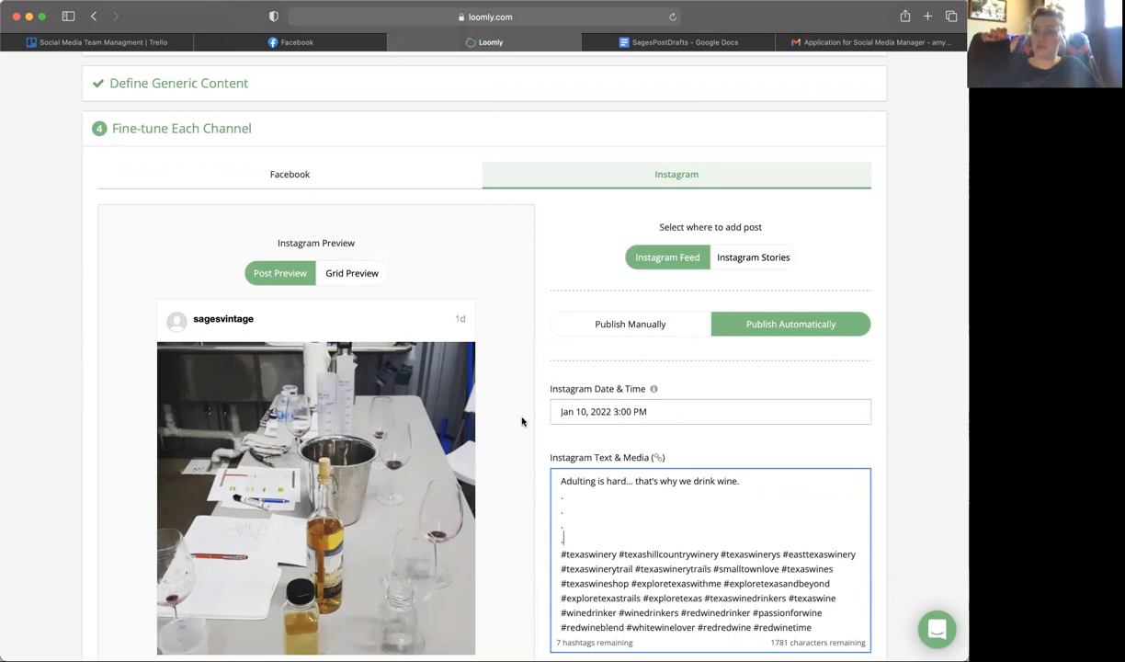
- Review the Instagram post preview and its optional fields, and return to the Facebook version
{"action": "scroll", "coordinate": [521, 424], "scroll_direction": "down", "scroll_amount": 4}
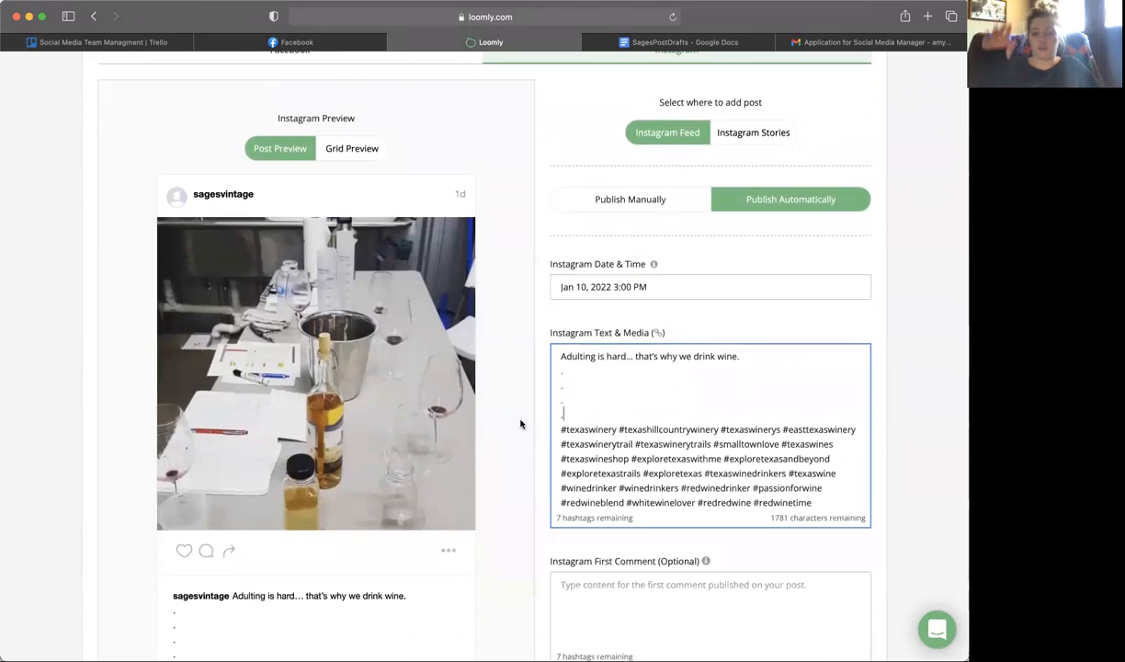
{"action": "scroll", "coordinate": [521, 423], "scroll_direction": "down", "scroll_amount": 4}
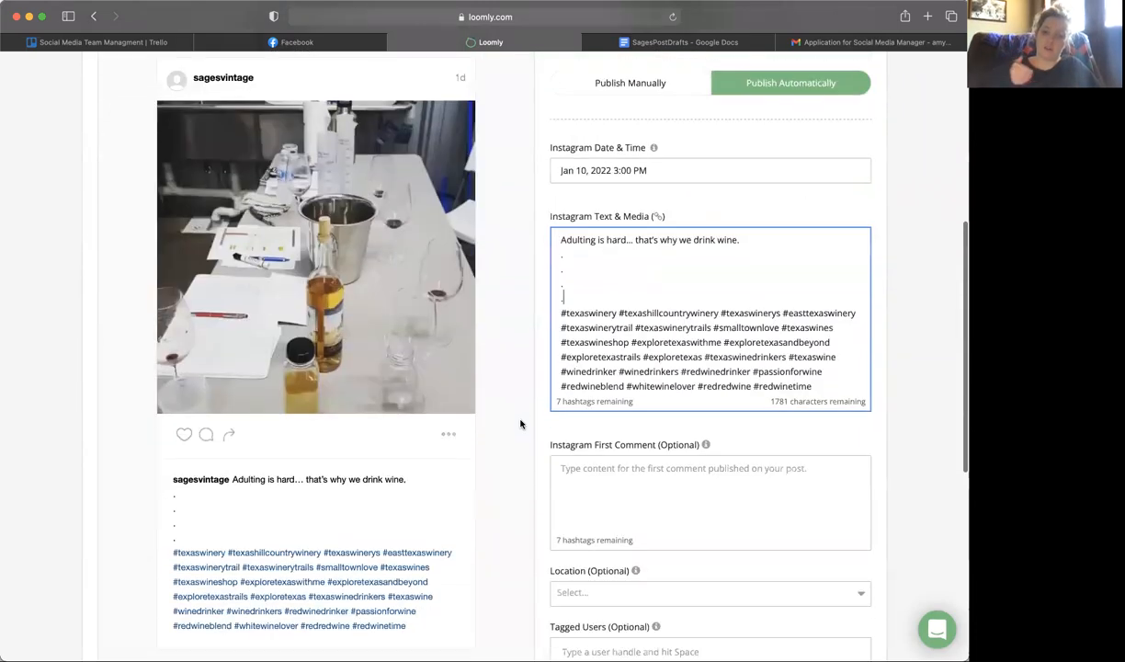
{"action": "scroll", "coordinate": [521, 424], "scroll_direction": "down", "scroll_amount": 6}
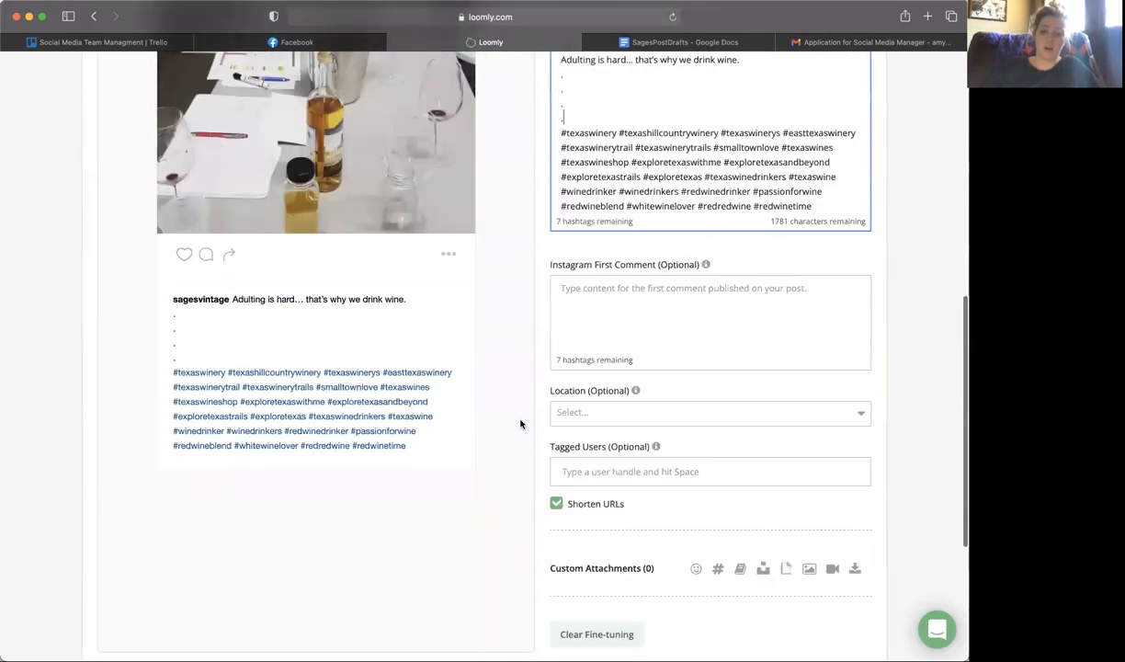
{"action": "scroll", "coordinate": [520, 424], "scroll_direction": "up", "scroll_amount": 10}
{"action": "scroll", "coordinate": [502, 288], "scroll_direction": "up", "scroll_amount": 4}
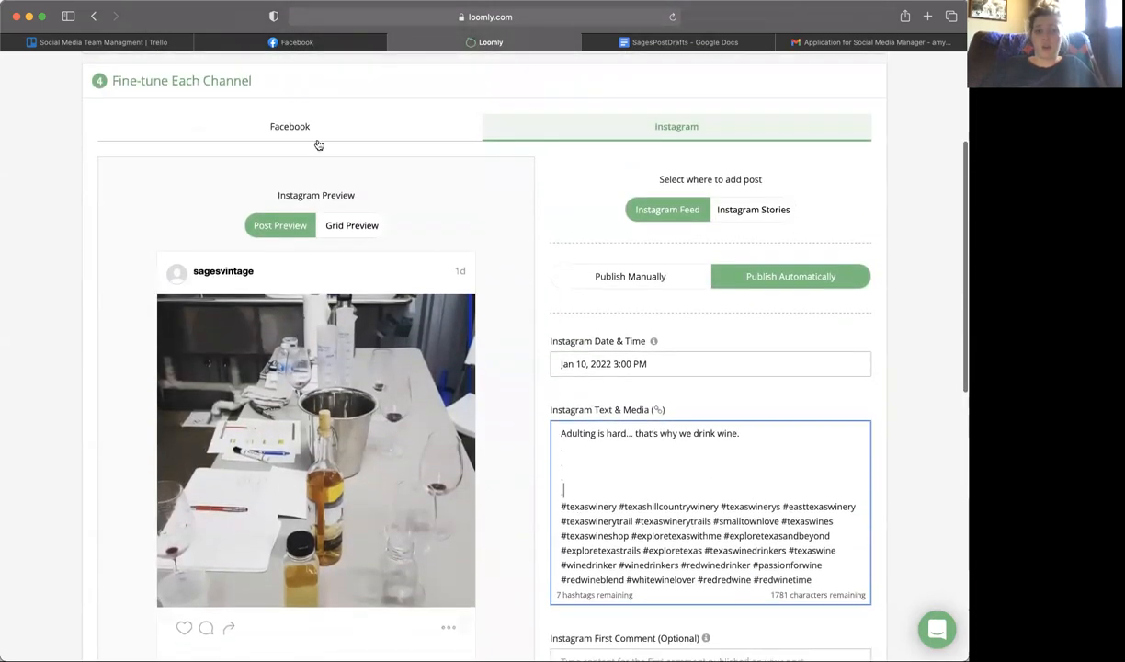
{"action": "left_click", "coordinate": [304, 128]}
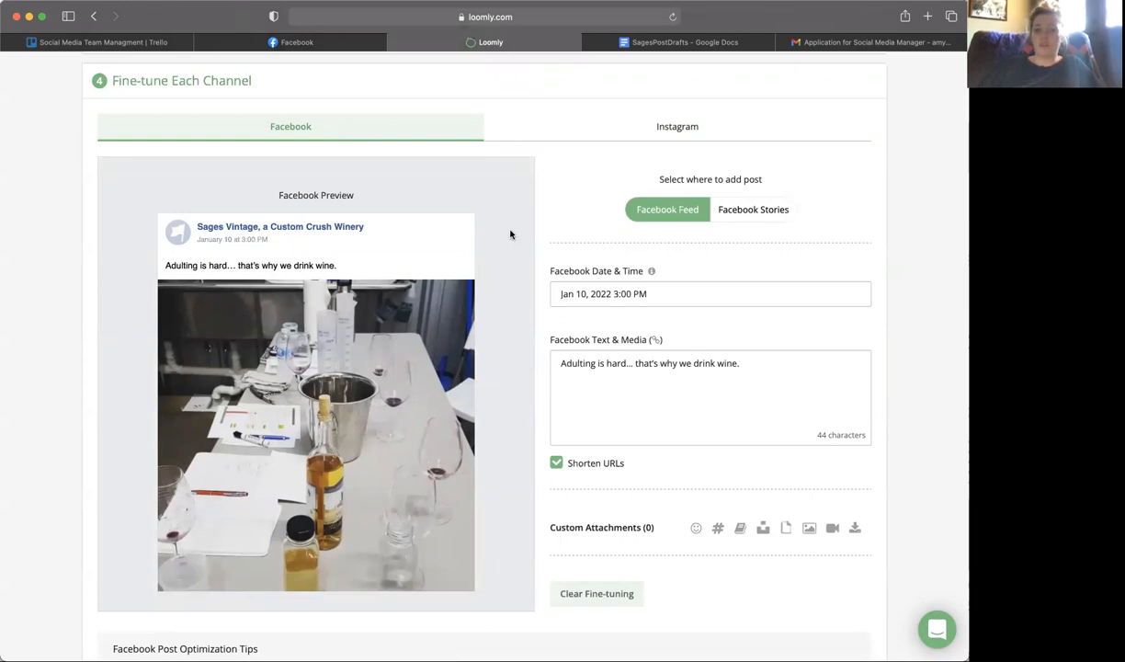
- Check the optimal Facebook and Instagram posting times in the SagesPostDrafts document, and compare them with the scheduled times in Loomly
{"action": "left_click", "coordinate": [634, 42]}
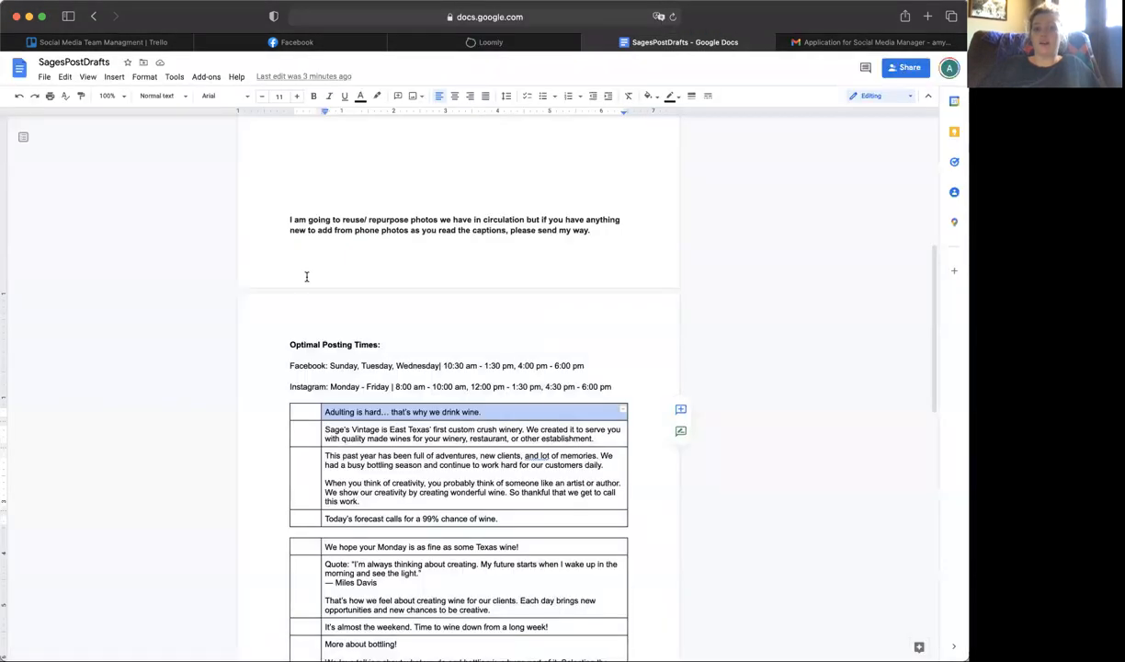
{"action": "scroll", "coordinate": [334, 296], "scroll_direction": "up", "scroll_amount": 1}
{"action": "left_click", "coordinate": [319, 398]}
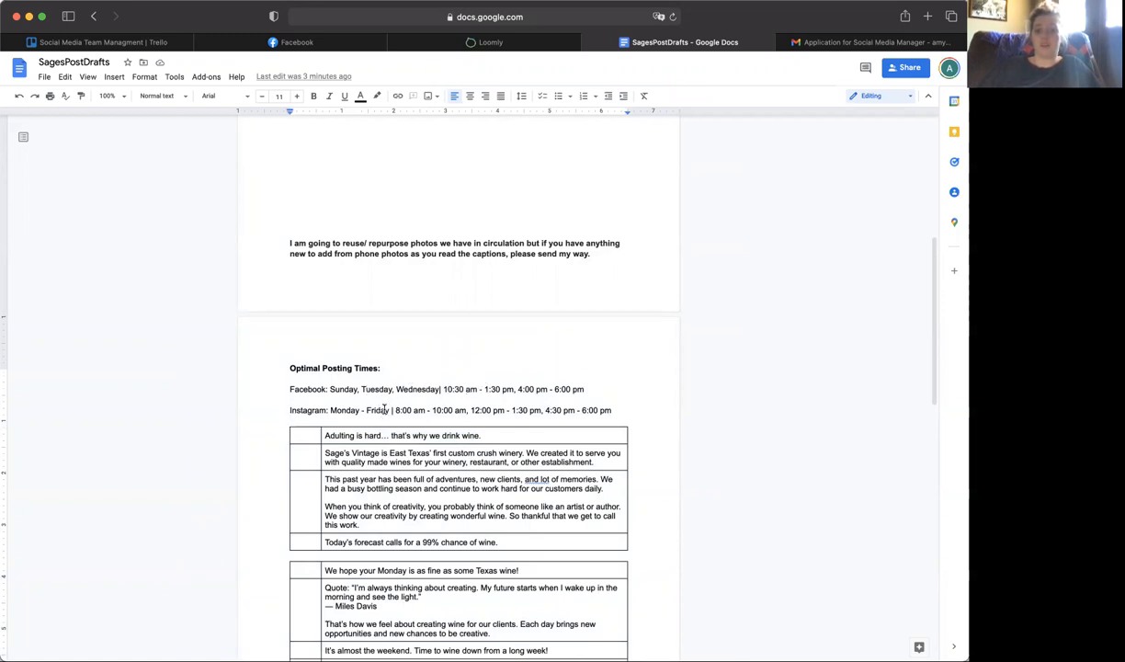
{"action": "left_click", "coordinate": [501, 46]}
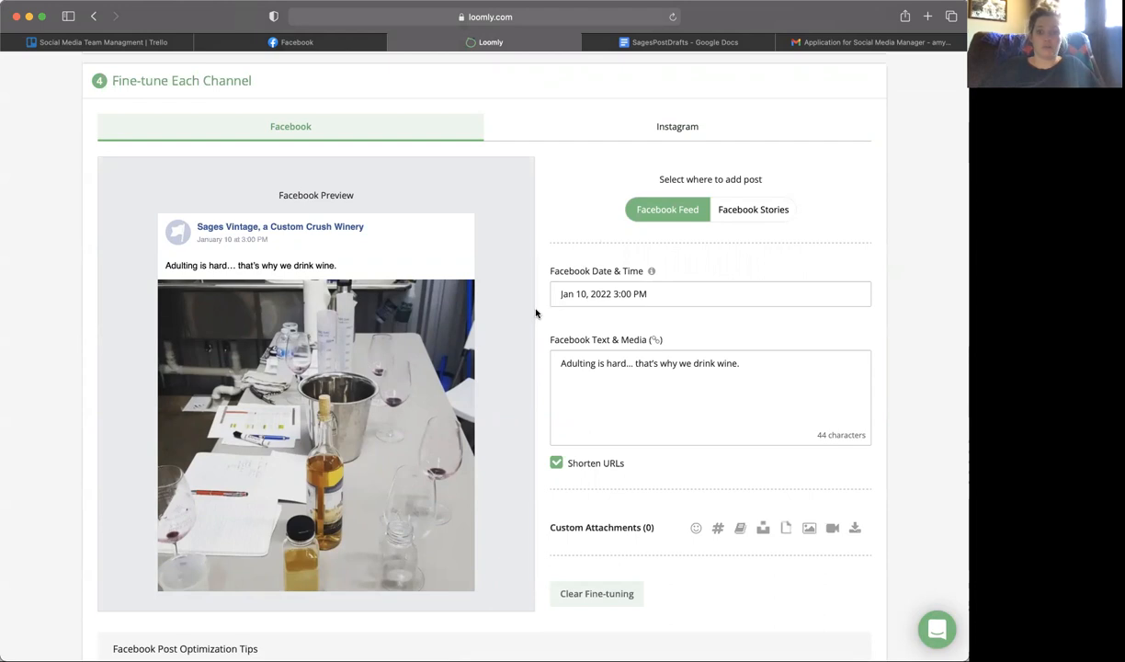
{"action": "scroll", "coordinate": [536, 312], "scroll_direction": "down", "scroll_amount": 1}
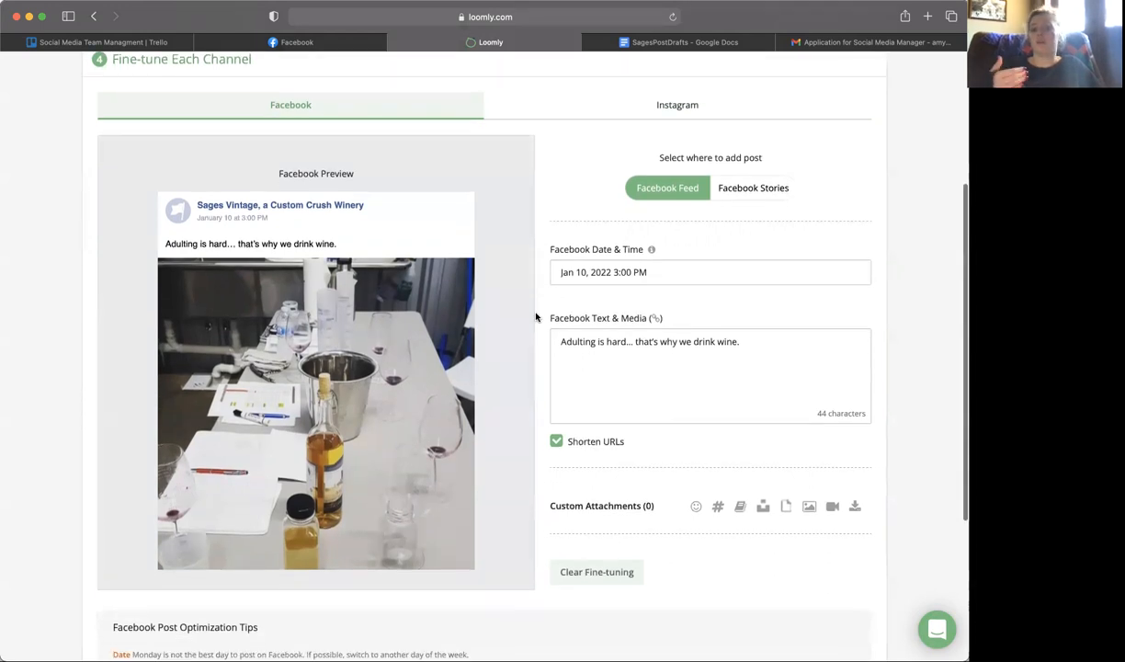
{"action": "left_click", "coordinate": [665, 105]}
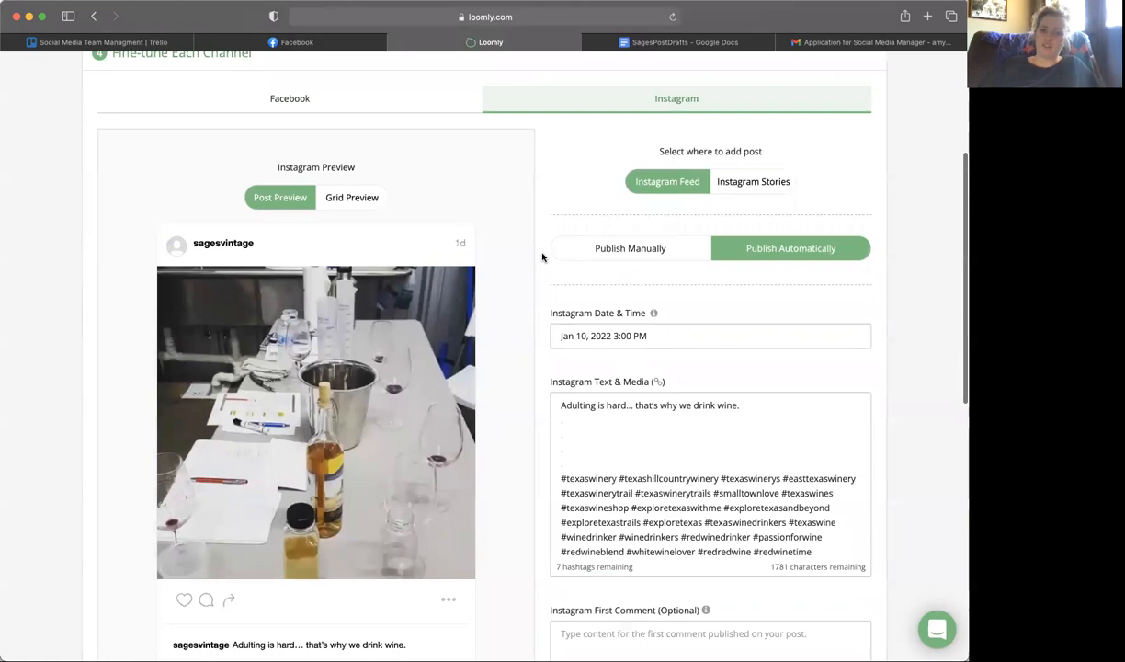
{"action": "scroll", "coordinate": [539, 256], "scroll_direction": "down", "scroll_amount": 1}
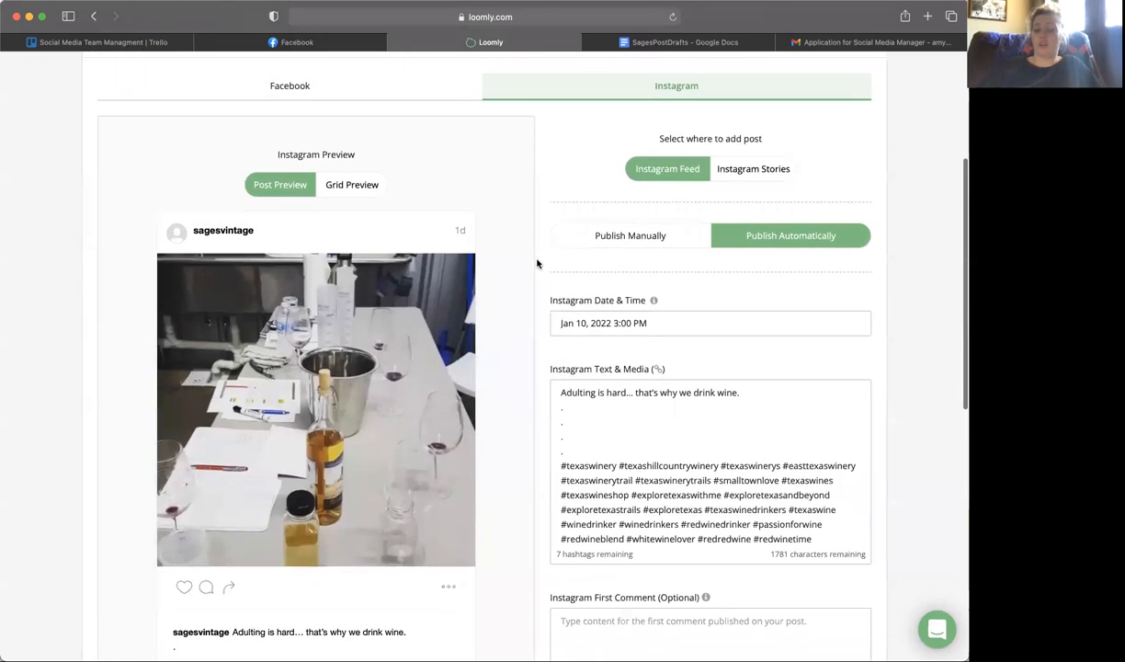
- Set the Facebook version's publishing time to 4:30 PM on Jan 10, 2022
{"action": "left_click", "coordinate": [392, 92]}
{"action": "left_click", "coordinate": [622, 254]}
{"action": "key", "text": "BackSpace"}
{"action": "type", "text": "4"}
{"action": "key", "text": "Right"}
{"action": "key", "text": "Right"}
{"action": "key", "text": "BackSpace"}
{"action": "type", "text": "3"}
{"action": "left_click", "coordinate": [535, 196]}
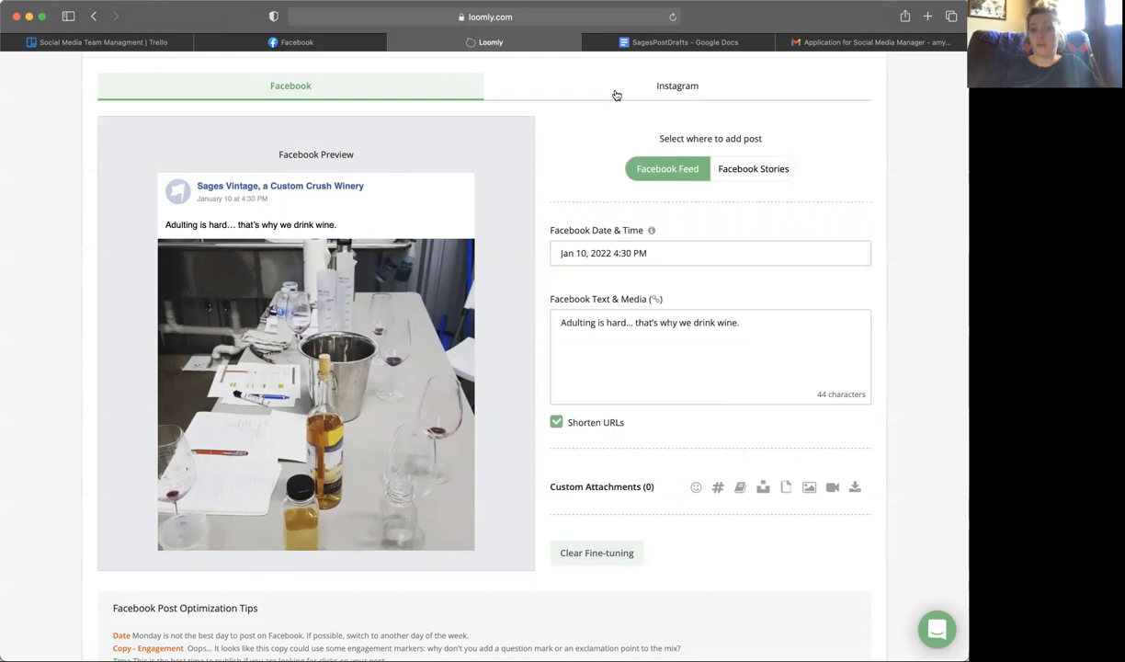
- Set the Instagram version's publishing time to 4:45 PM on Jan 10, 2022
{"action": "left_click", "coordinate": [616, 95]}
{"action": "left_click", "coordinate": [615, 323]}
{"action": "key", "text": "Delete"}
{"action": "type", "text": "4"}
{"action": "key", "text": "Delete"}
{"action": "key", "text": "Delete"}
{"action": "type", "text": "45 PM"}
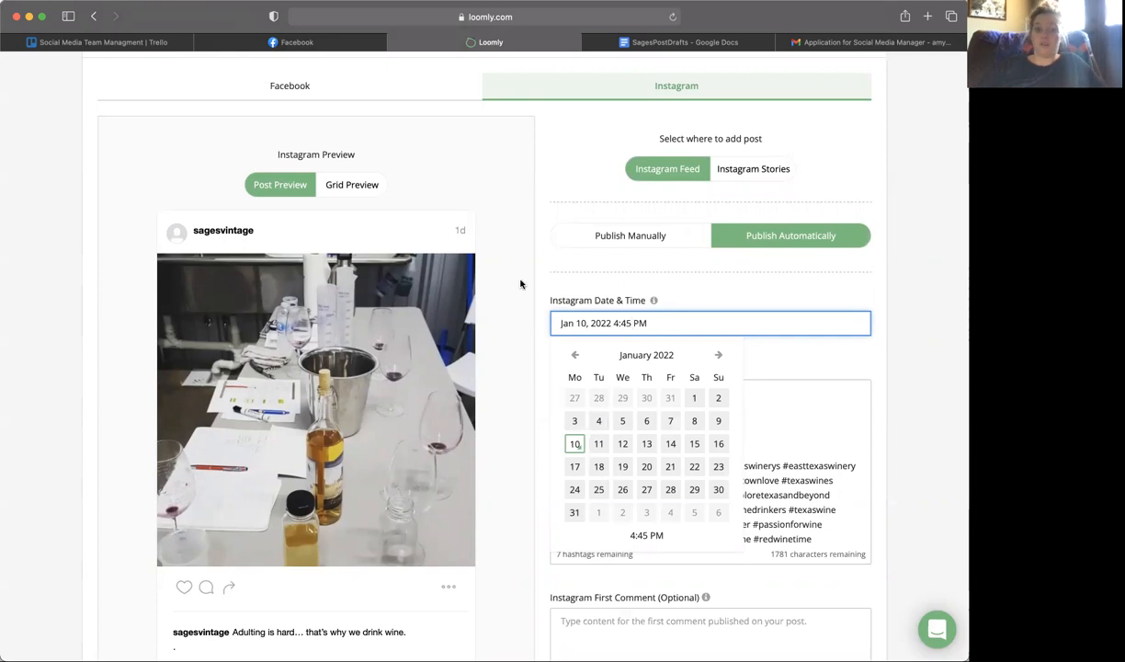
{"action": "left_click", "coordinate": [520, 284]}
- Review the Instagram version and its optimization tips, and continue to the audience targeting section
{"action": "scroll", "coordinate": [520, 276], "scroll_direction": "down", "scroll_amount": 5}
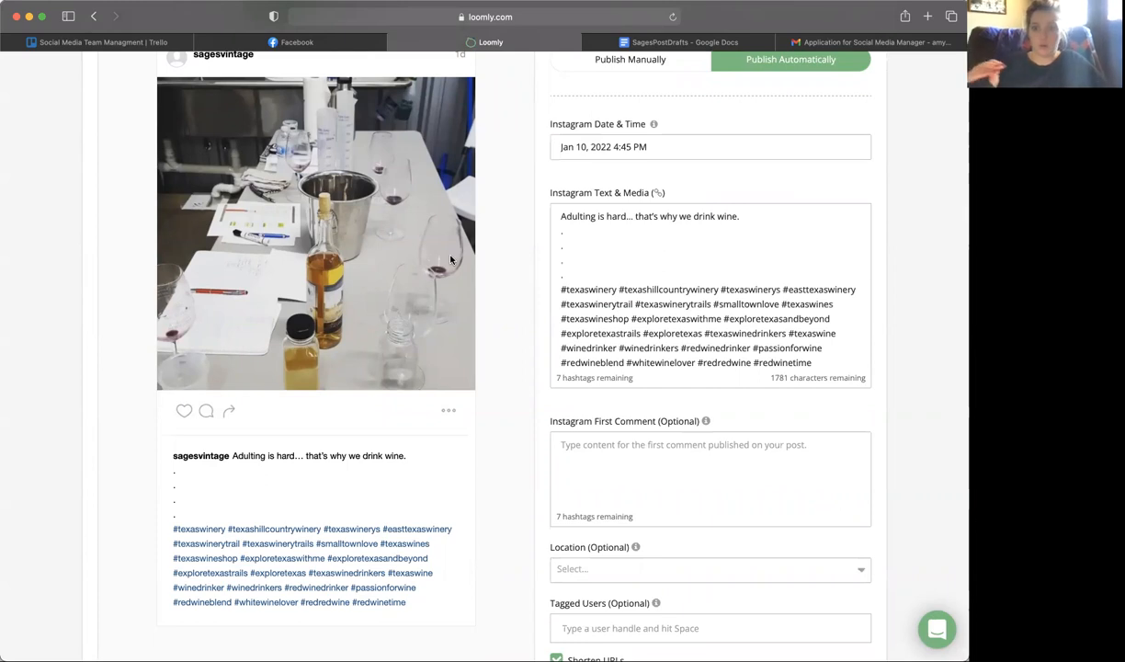
{"action": "scroll", "coordinate": [530, 402], "scroll_direction": "down", "scroll_amount": 7}
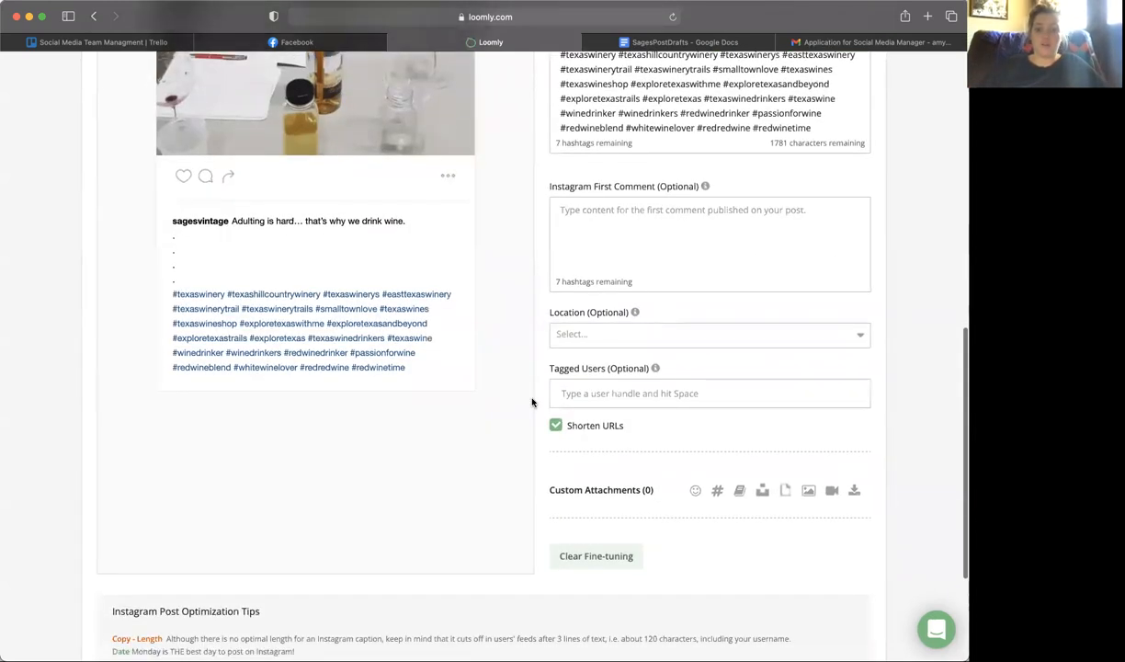
{"action": "scroll", "coordinate": [531, 402], "scroll_direction": "down", "scroll_amount": 5}
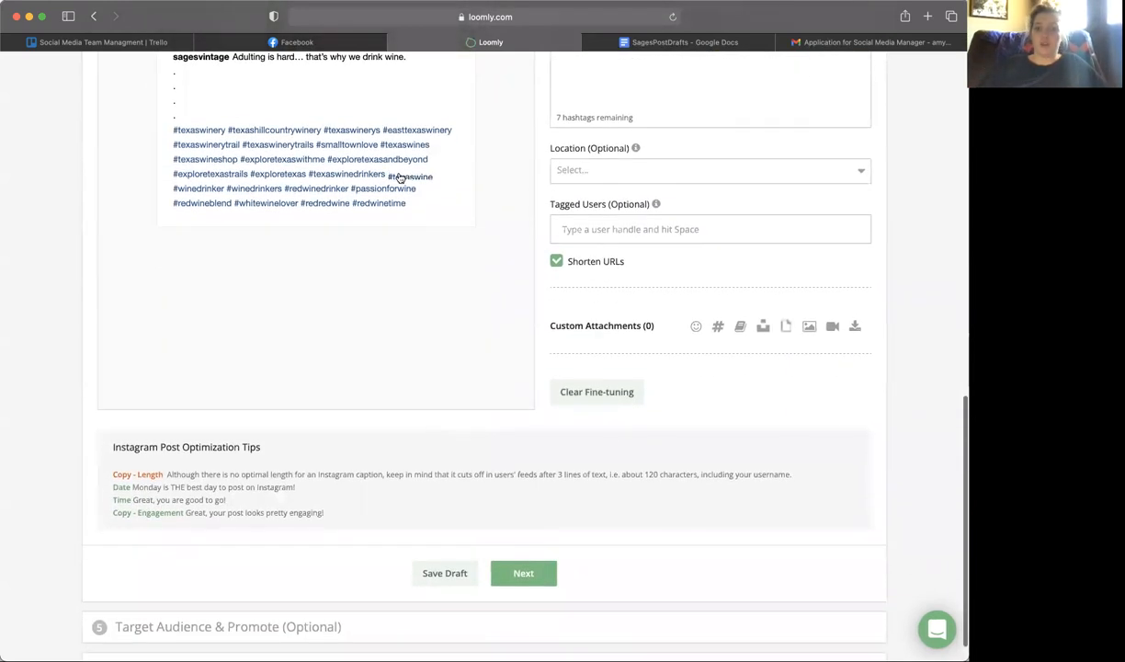
{"action": "scroll", "coordinate": [509, 188], "scroll_direction": "up", "scroll_amount": 7}
{"action": "scroll", "coordinate": [519, 265], "scroll_direction": "up", "scroll_amount": 6}
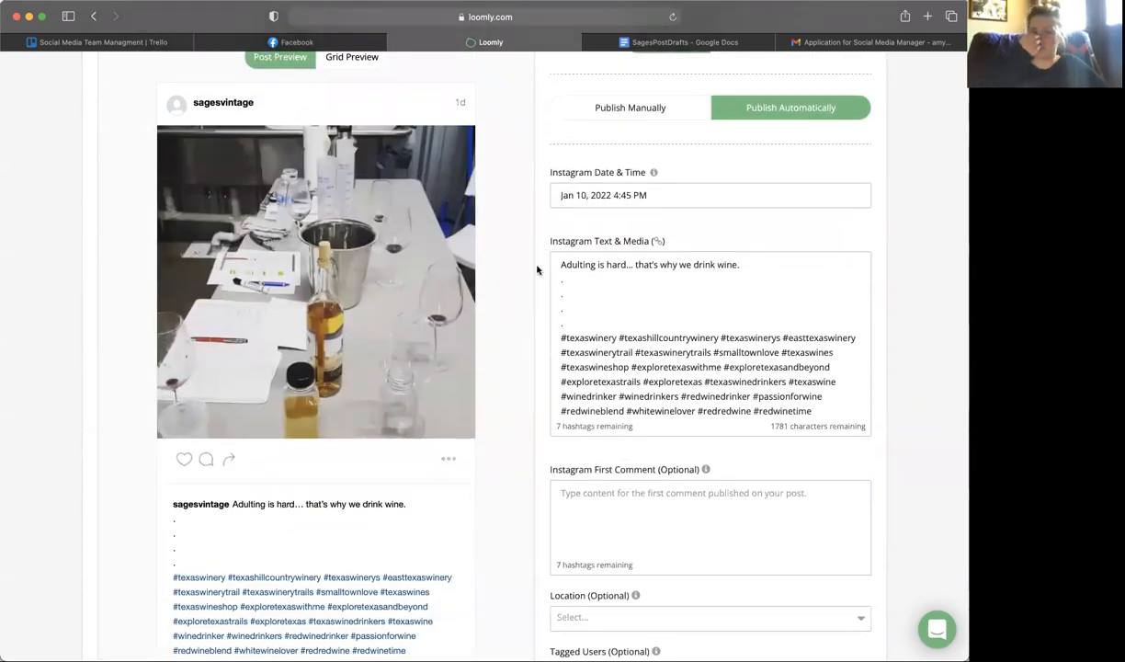
{"action": "scroll", "coordinate": [524, 391], "scroll_direction": "down", "scroll_amount": 8}
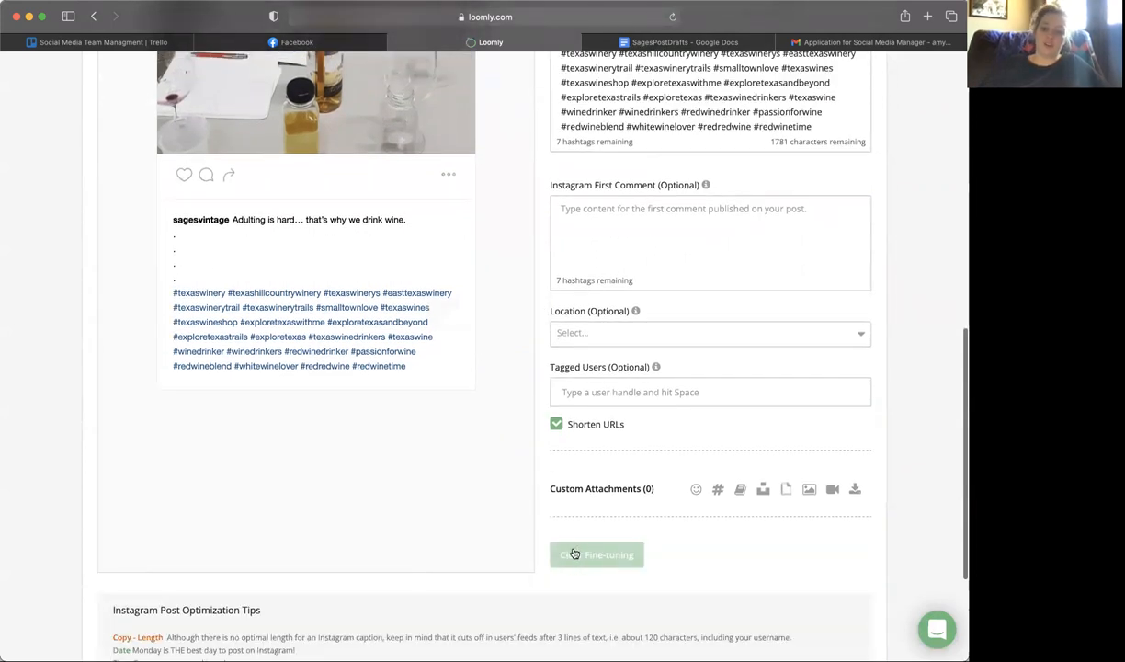
{"action": "scroll", "coordinate": [537, 528], "scroll_direction": "down", "scroll_amount": 5}
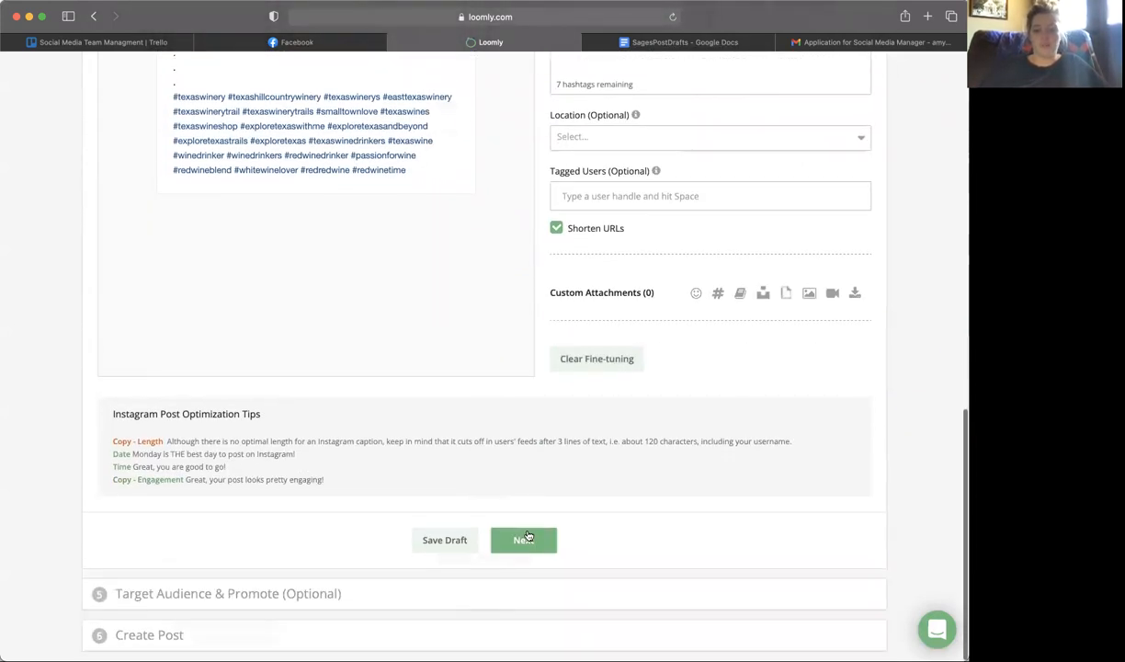
{"action": "left_click", "coordinate": [524, 539]}
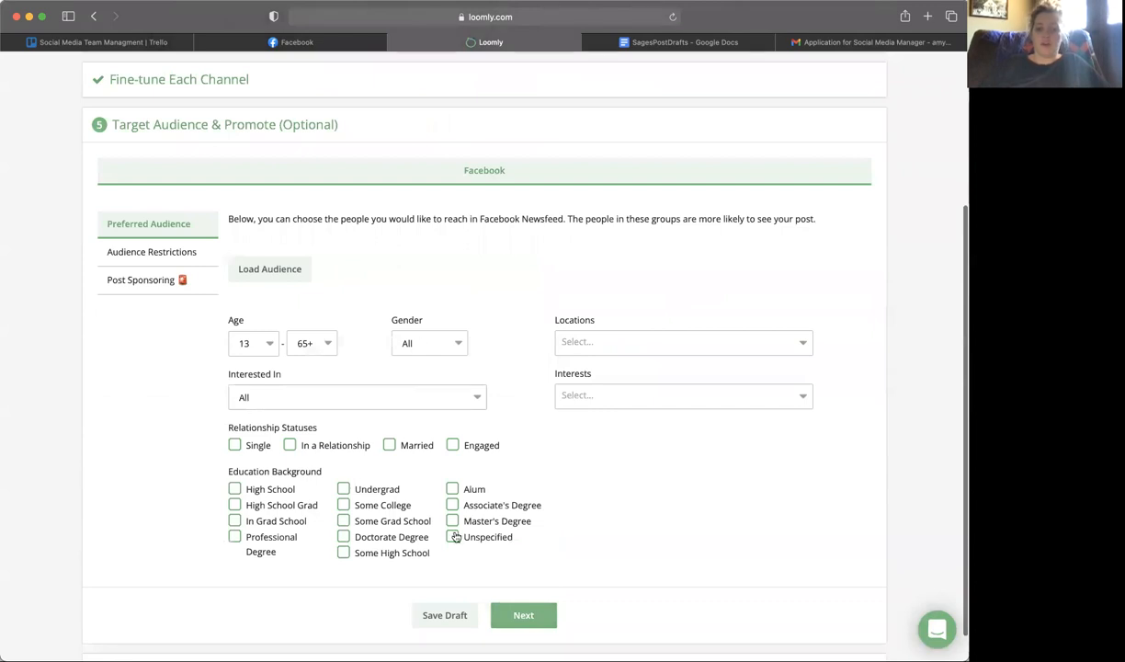
- Leave the optional audience targeting at its defaults and schedule the post
{"action": "scroll", "coordinate": [533, 496], "scroll_direction": "down", "scroll_amount": 1}
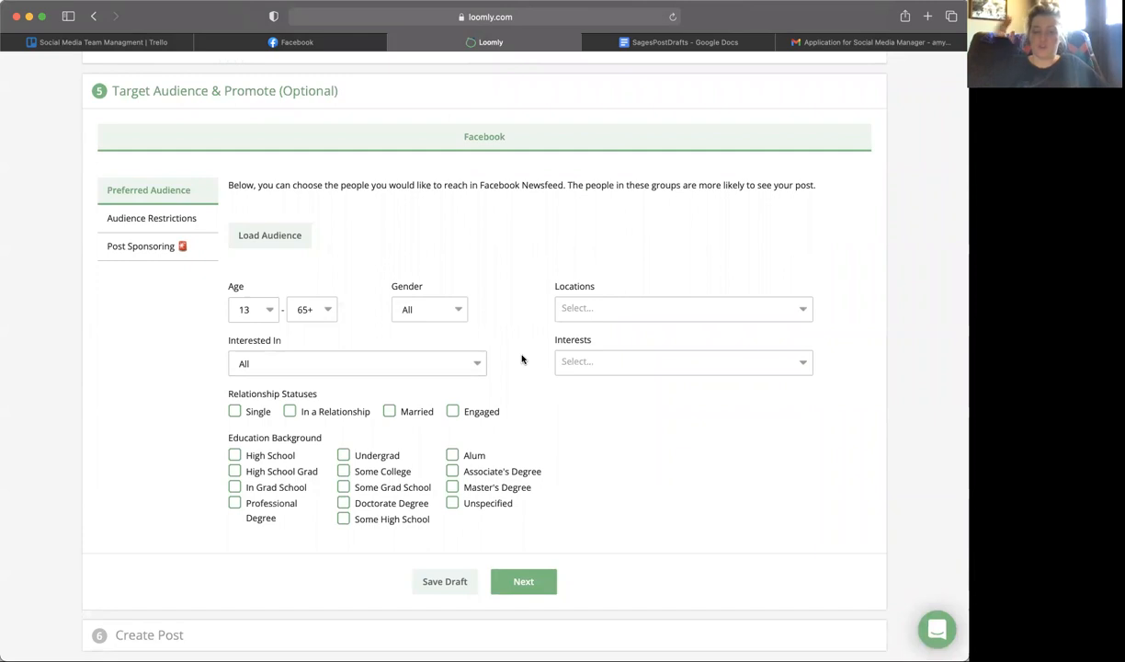
{"action": "left_click", "coordinate": [524, 582]}
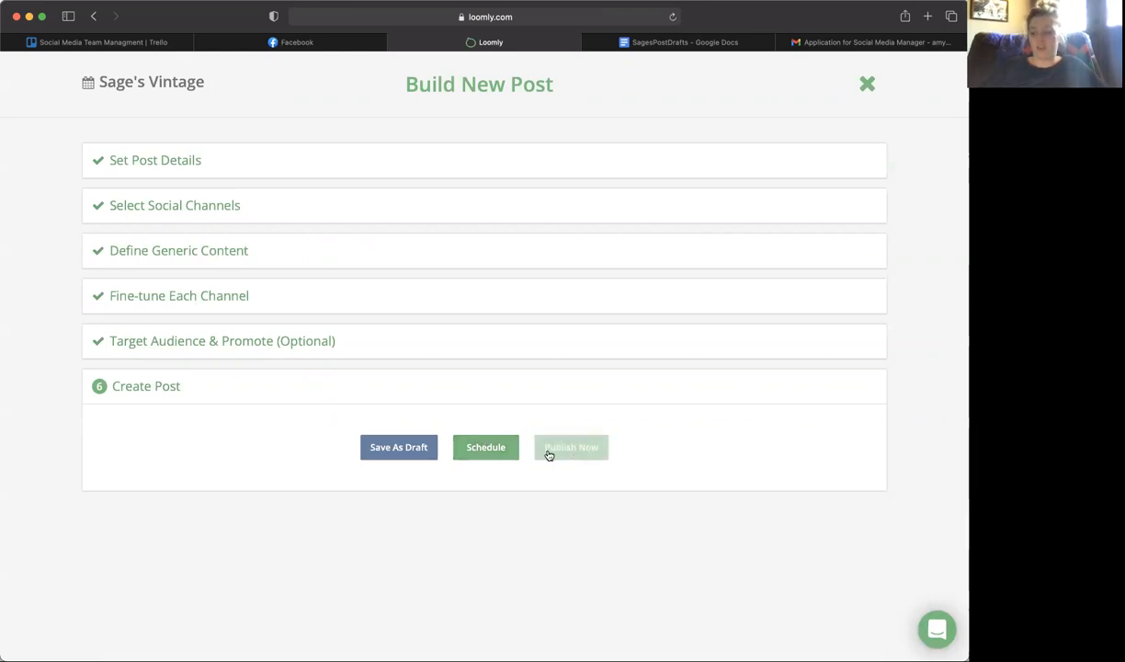
{"action": "left_click", "coordinate": [475, 455]}
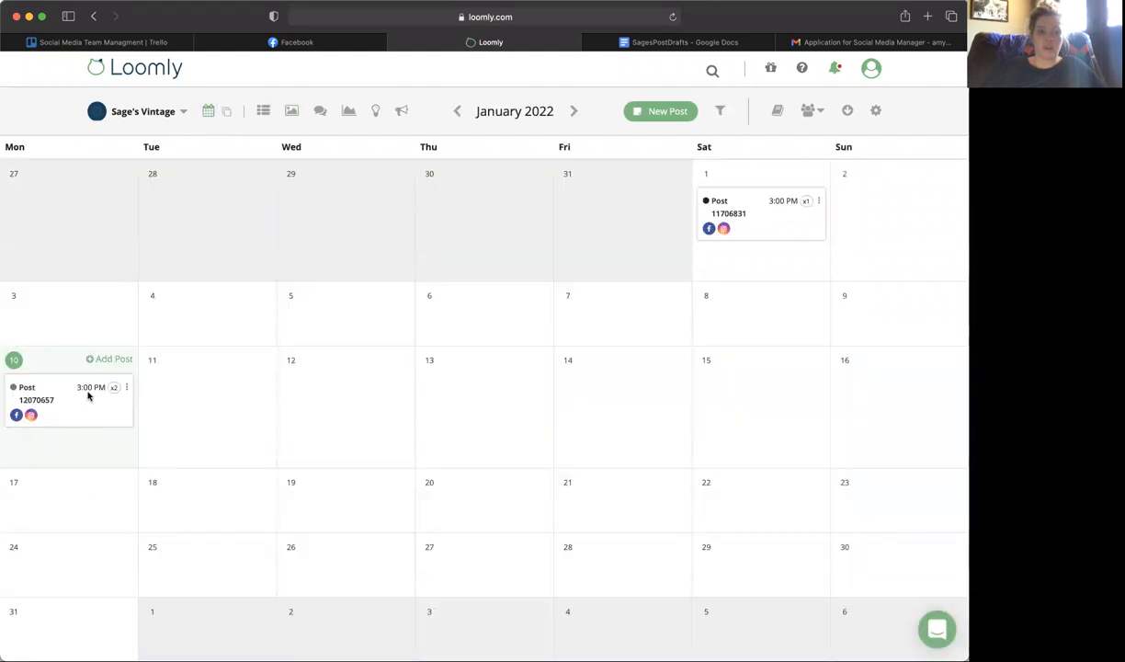
{"action": "mouse_move", "coordinate": [90, 393]}
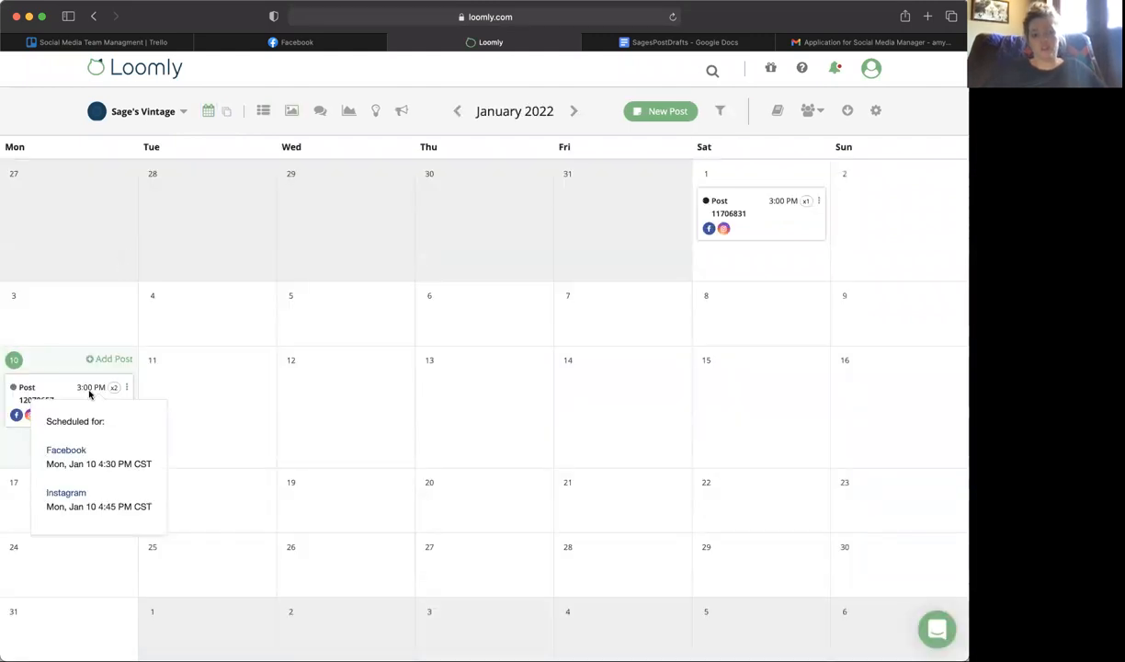